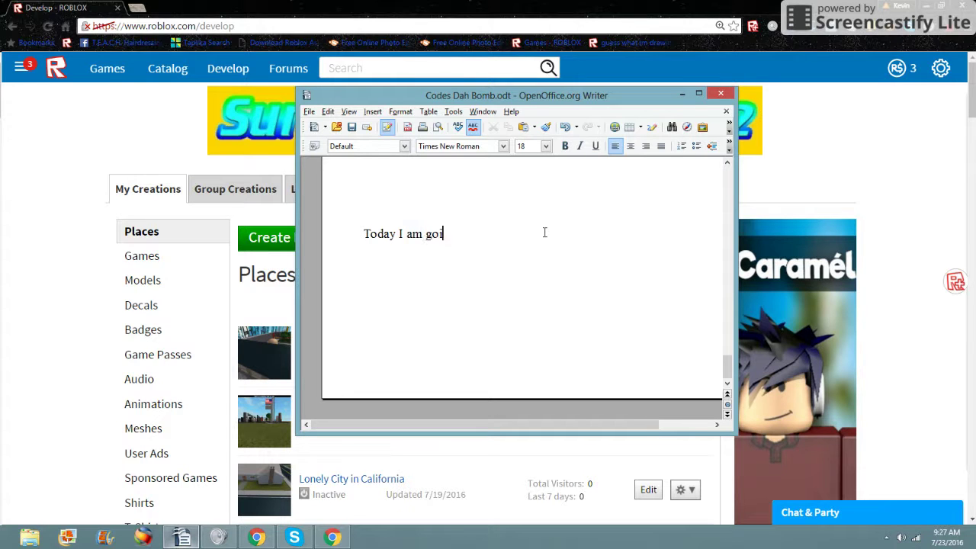
# Step: Write "Today I am going to show you HOW TO COPY A MODEL ON ROBLOX!" in the Writer document
pyautogui.write('how you HOW TO COPY ')
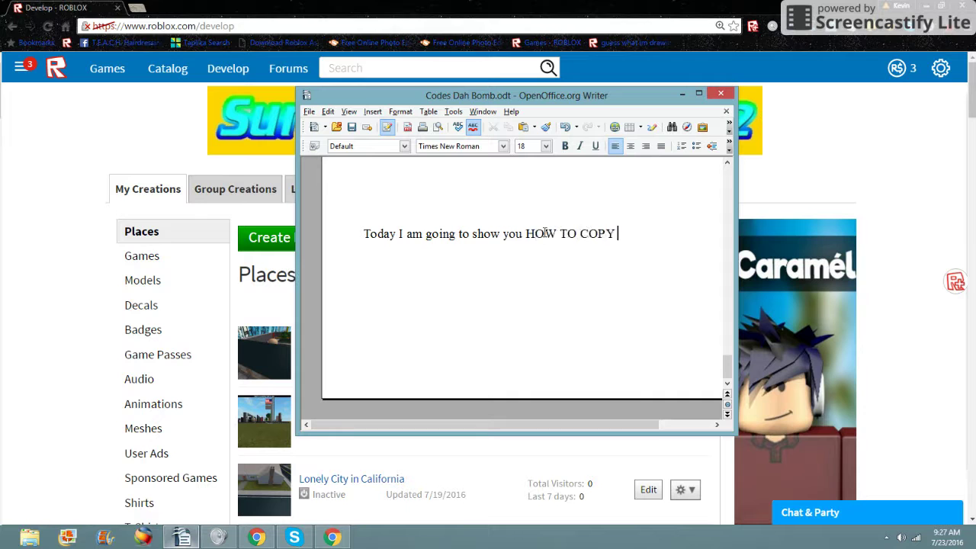
pyautogui.write('A MODEL ON ROBLOX!')
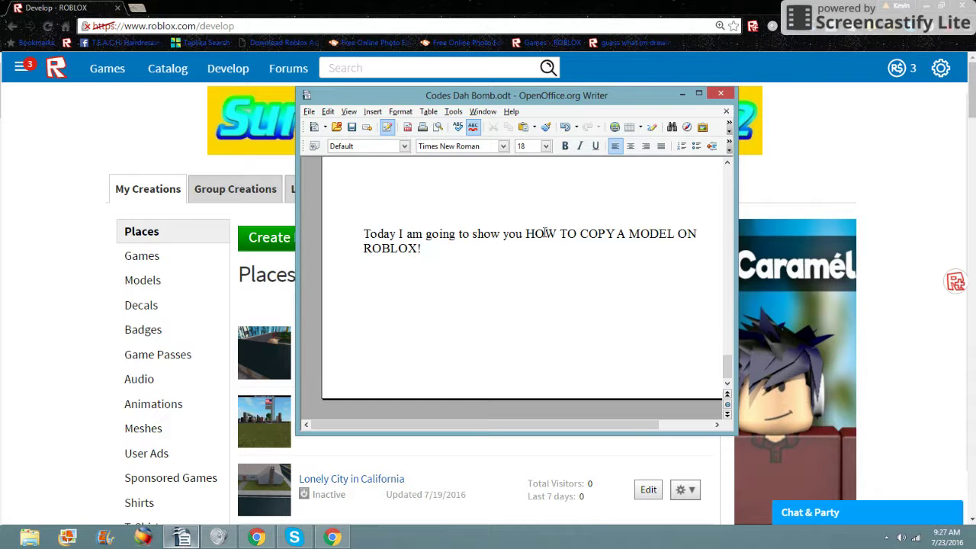
# Step: Replace the document's text with "Ok, First You gotta open roblox studio!"
pyautogui.press('BackSpace')
pyautogui.press('BackSpace')
pyautogui.press('BackSpace')
pyautogui.press('BackSpace')
pyautogui.press('BackSpace')
pyautogui.press('BackSpace')
pyautogui.press('BackSpace')
pyautogui.press('BackSpace')
pyautogui.press('BackSpace')
pyautogui.press('BackSpace')
pyautogui.press('BackSpace')
pyautogui.press('BackSpace')
pyautogui.press('BackSpace')
pyautogui.press('BackSpace')
pyautogui.press('BackSpace')
pyautogui.press('BackSpace')
pyautogui.press('BackSpace')
pyautogui.press('BackSpace')
pyautogui.press('BackSpace')
pyautogui.press('BackSpace')
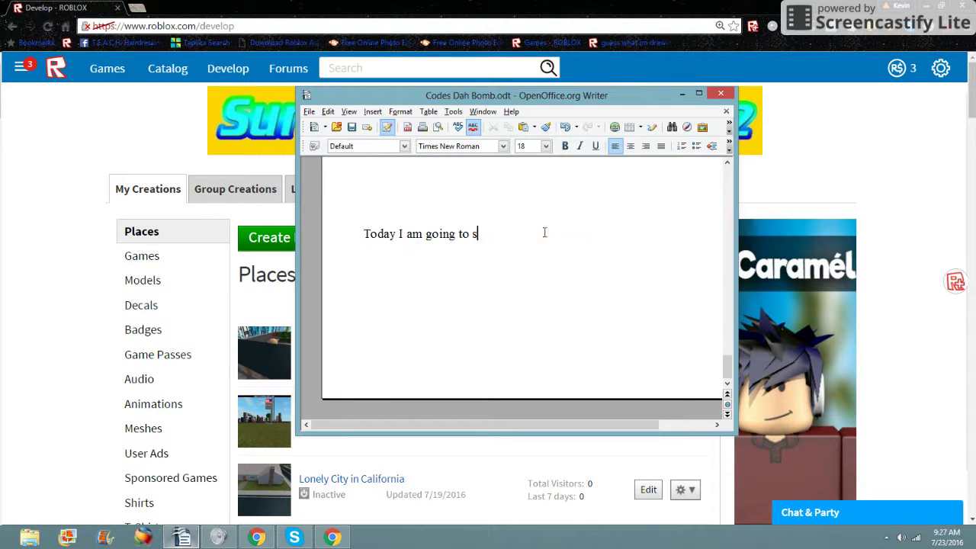
pyautogui.press('BackSpace')
pyautogui.press('BackSpace')
pyautogui.press('BackSpace')
pyautogui.press('BackSpace')
pyautogui.press('BackSpace')
pyautogui.press('BackSpace')
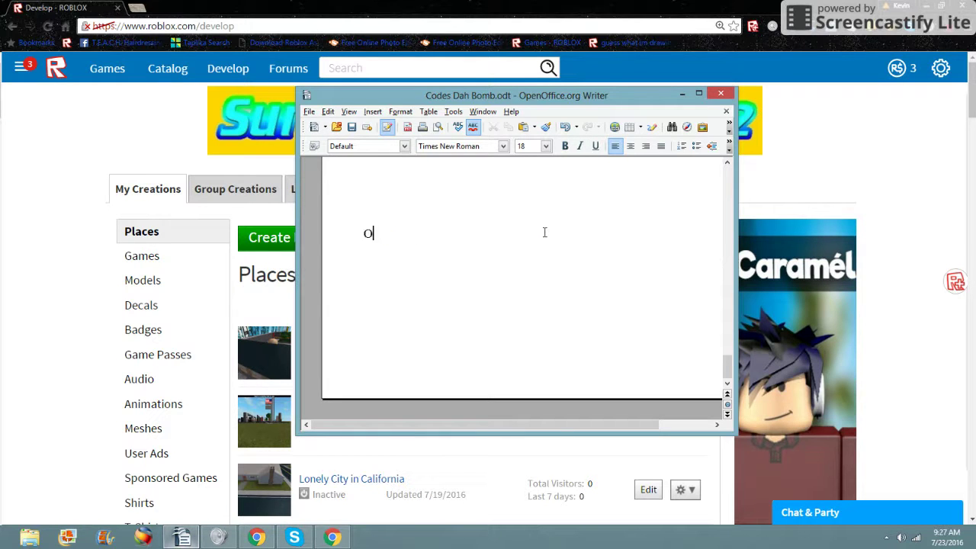
pyautogui.write('First You gotta op')
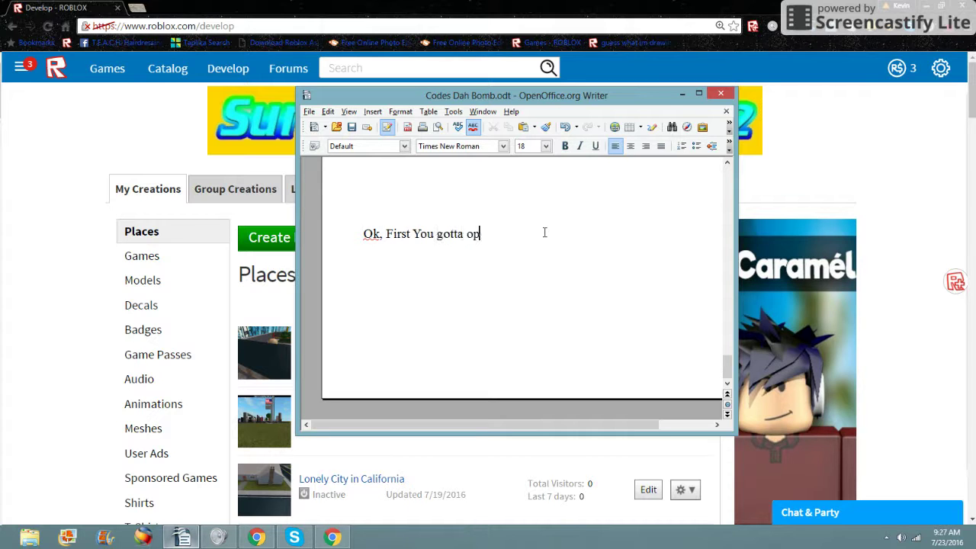
pyautogui.write('en roblox studio!')
# Step: Minimize the browser and move the Writer window aside to uncover the desktop shortcuts
pyautogui.click(888, 174)
pyautogui.click(926, 6)
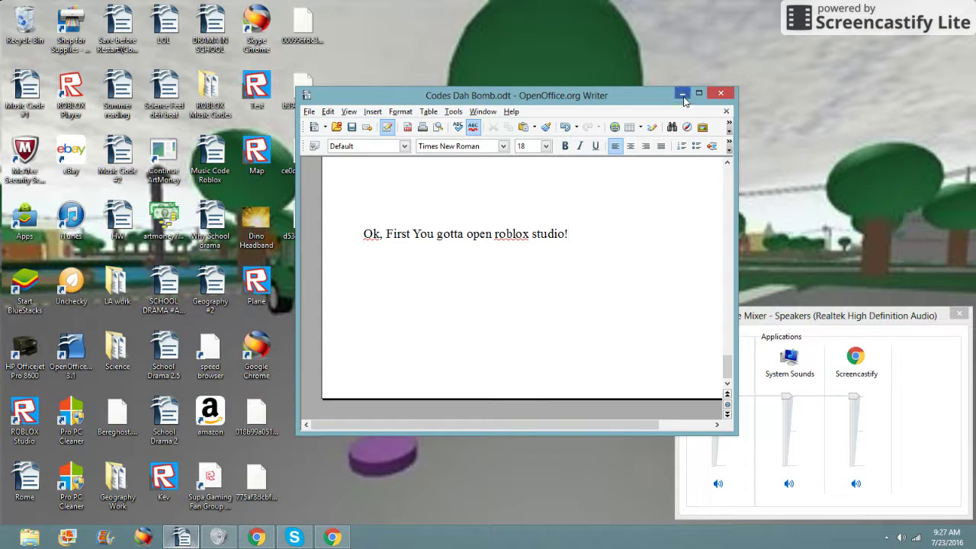
pyautogui.moveTo(482, 100); pyautogui.dragTo(737, 107)
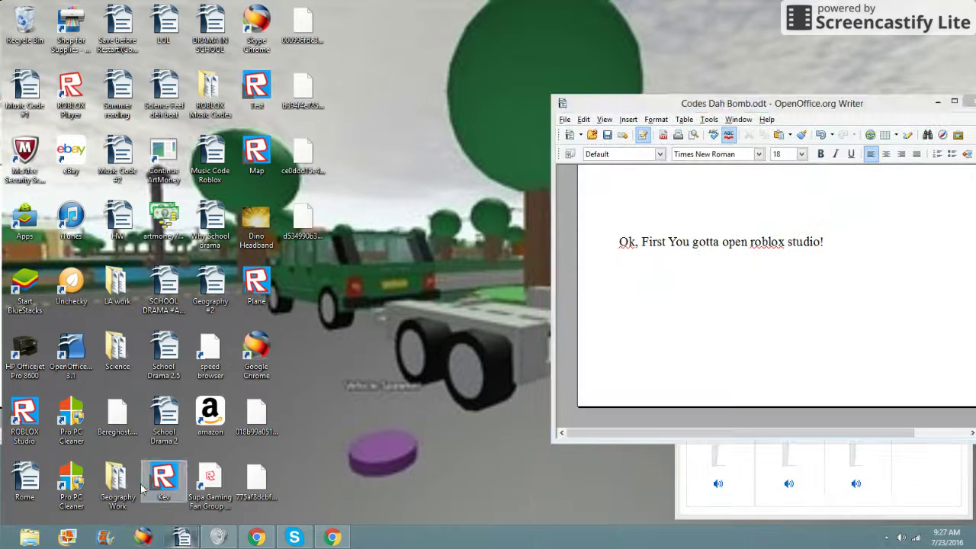
# Step: Launch ROBLOX Studio from the desktop and ignore the auto-save recovery files
pyautogui.doubleClick(24, 410)
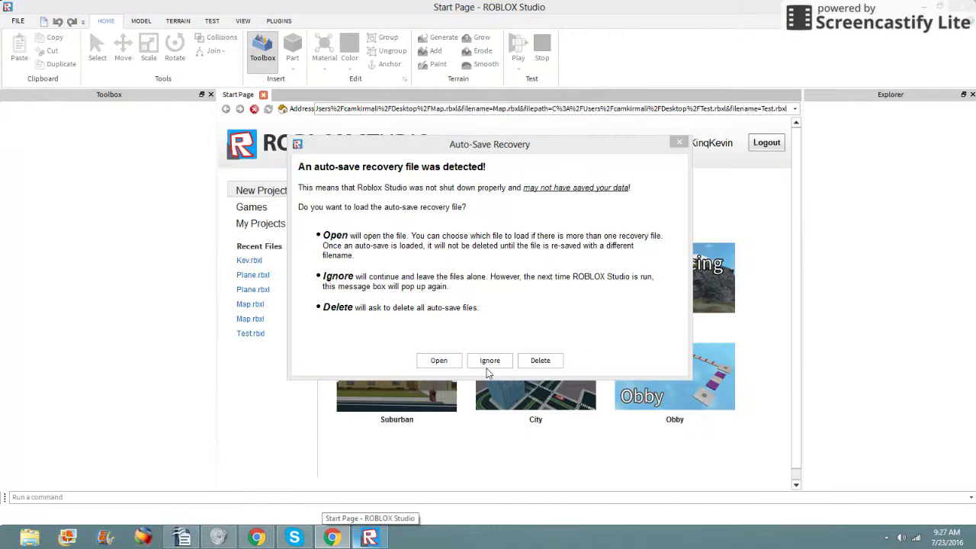
pyautogui.click(487, 361)
pyautogui.click(396, 541)
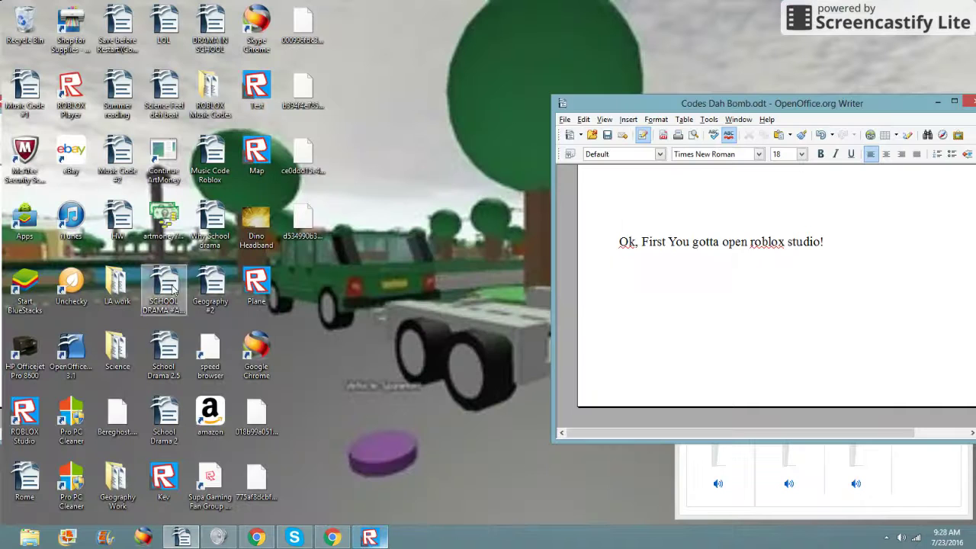
# Step: Switch to Chrome and load youtube.com in a new tab
pyautogui.click(257, 538)
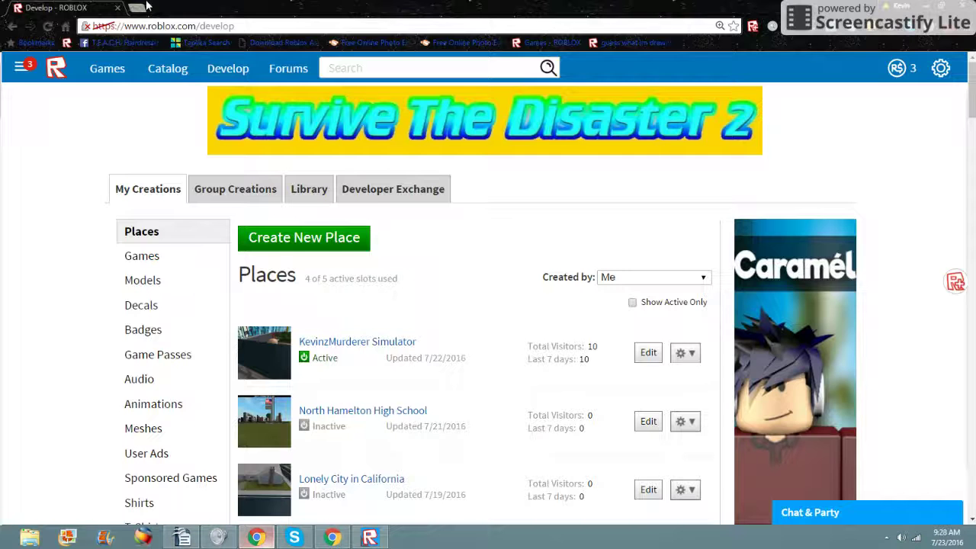
pyautogui.click(139, 7)
pyautogui.write('u')
pyautogui.press('BackSpace')
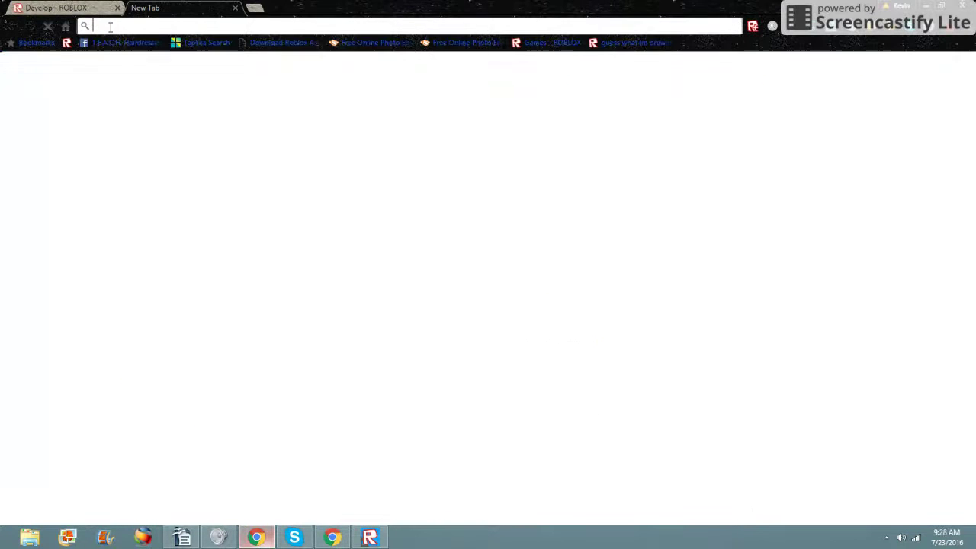
pyautogui.write('youtube.com')
pyautogui.press('Return')
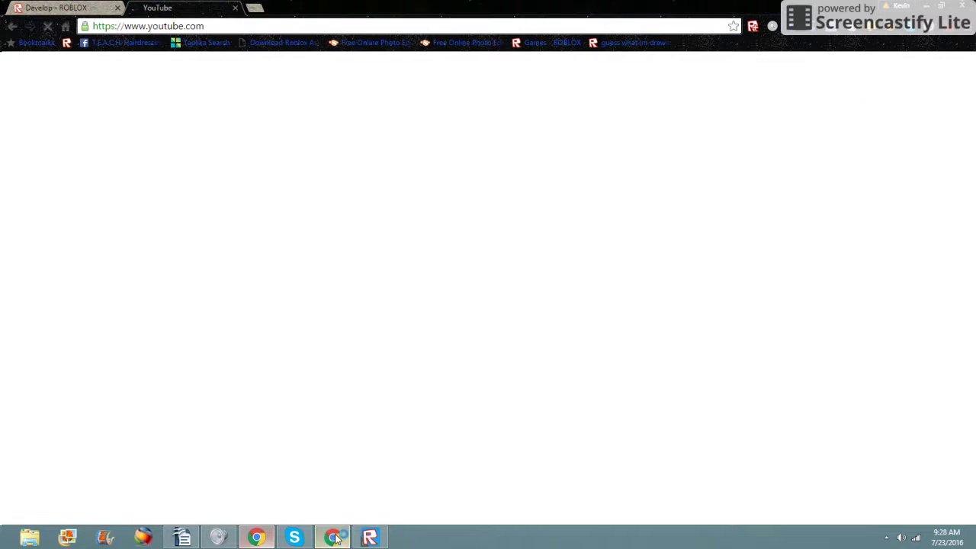
# Step: Switch to the Writer document over ROBLOX Studio and replace its text with "Now, Hit Baseplate right here.."
pyautogui.click(369, 537)
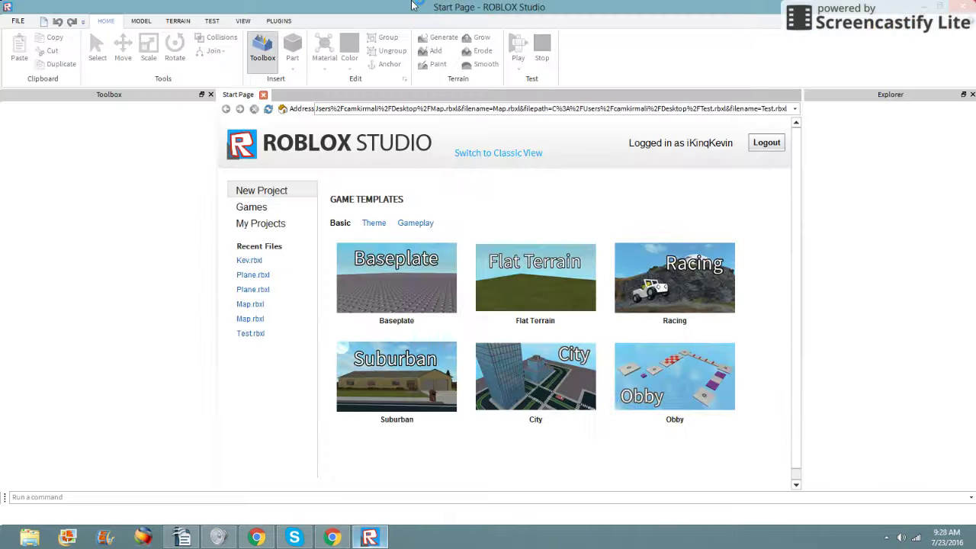
pyautogui.click(182, 537)
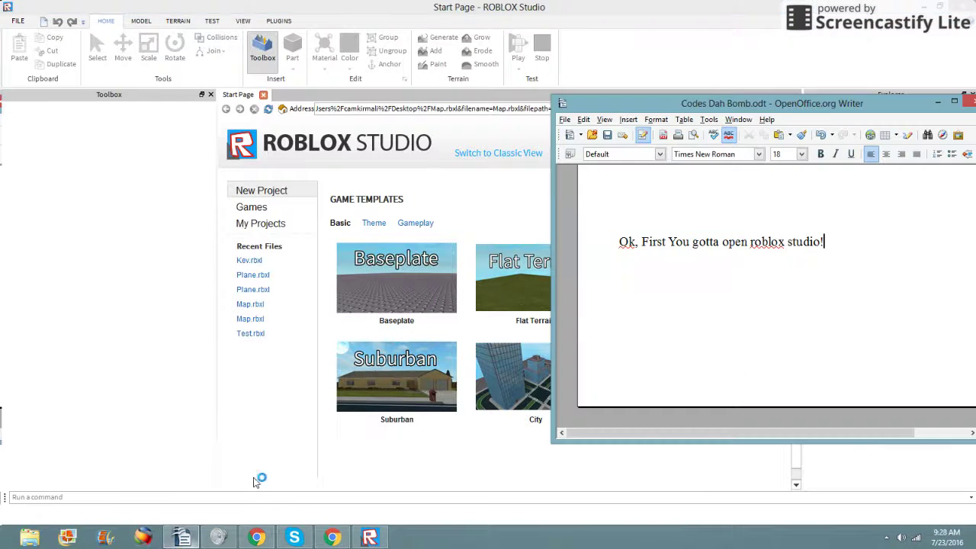
pyautogui.press('BackSpace')
pyautogui.press('BackSpace')
pyautogui.press('BackSpace')
pyautogui.press('BackSpace')
pyautogui.press('BackSpace')
pyautogui.press('BackSpace')
pyautogui.press('BackSpace')
pyautogui.press('BackSpace')
pyautogui.press('BackSpace')
pyautogui.press('BackSpace')
pyautogui.press('BackSpace')
pyautogui.press('BackSpace')
pyautogui.press('BackSpace')
pyautogui.press('BackSpace')
pyautogui.press('BackSpace')
pyautogui.press('BackSpace')
pyautogui.press('BackSpace')
pyautogui.press('BackSpace')
pyautogui.press('BackSpace')
pyautogui.press('BackSpace')
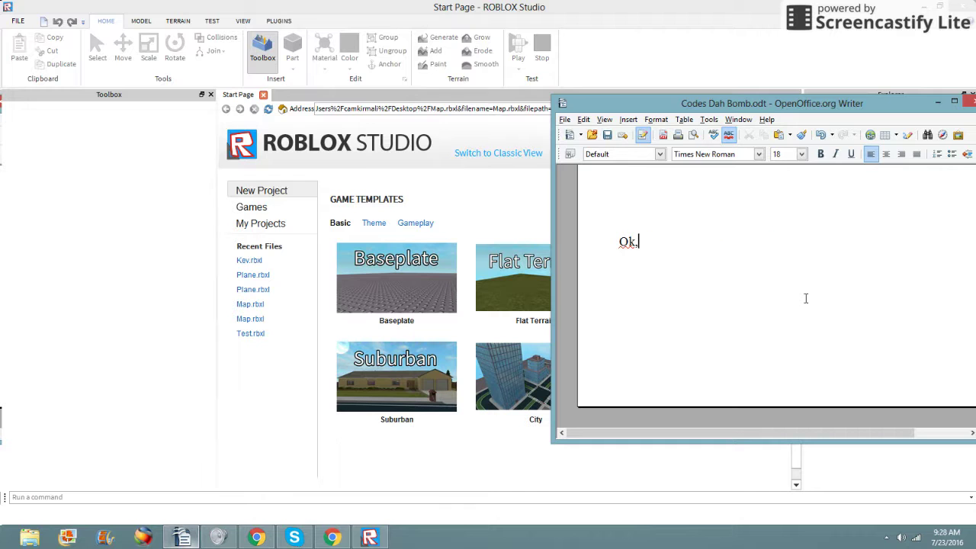
pyautogui.hotkey('ctrl', 'BackSpace')
pyautogui.write('Now, Hit Base')
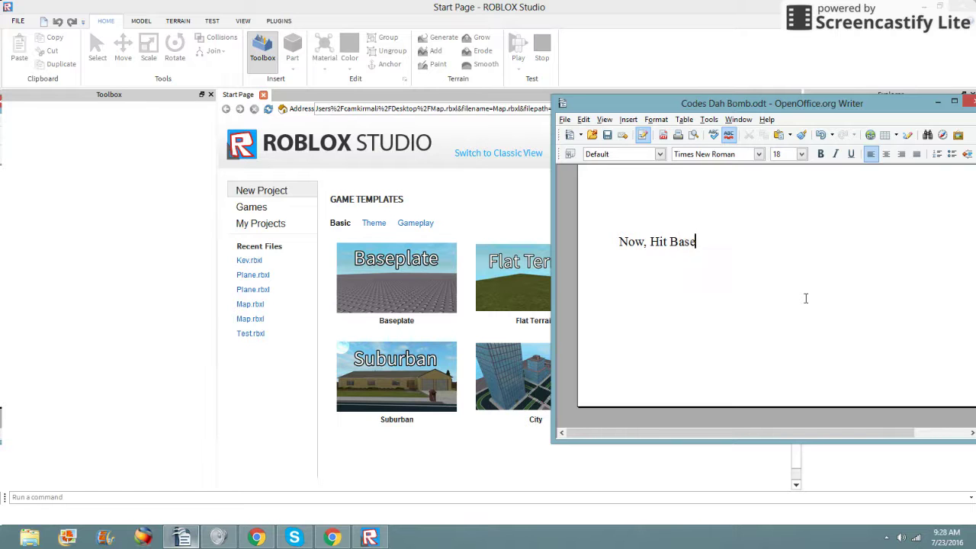
pyautogui.write('plate righ')
pyautogui.press('BackSpace')
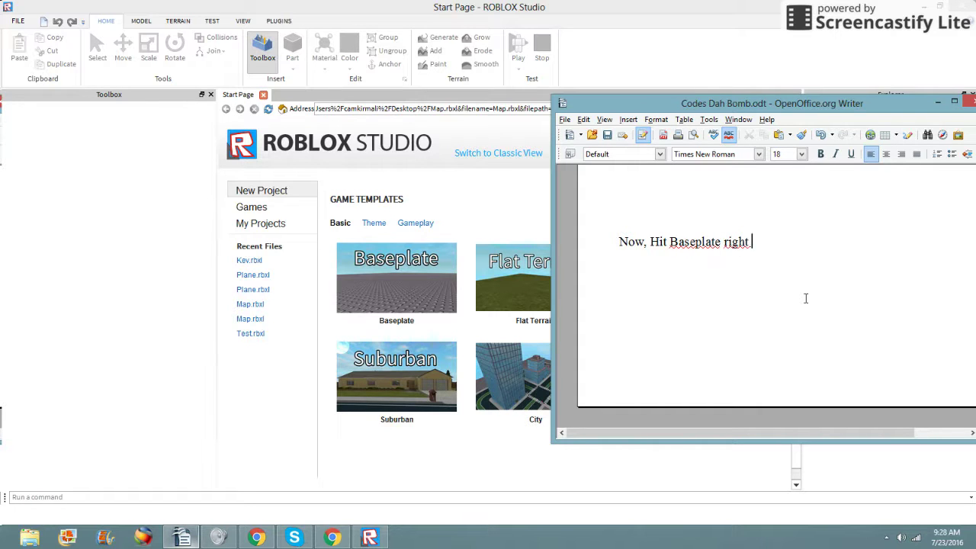
pyautogui.write('here..')
# Step: Create a new project from the Baseplate template in ROBLOX Studio and minimize the Writer document
pyautogui.click(421, 307)
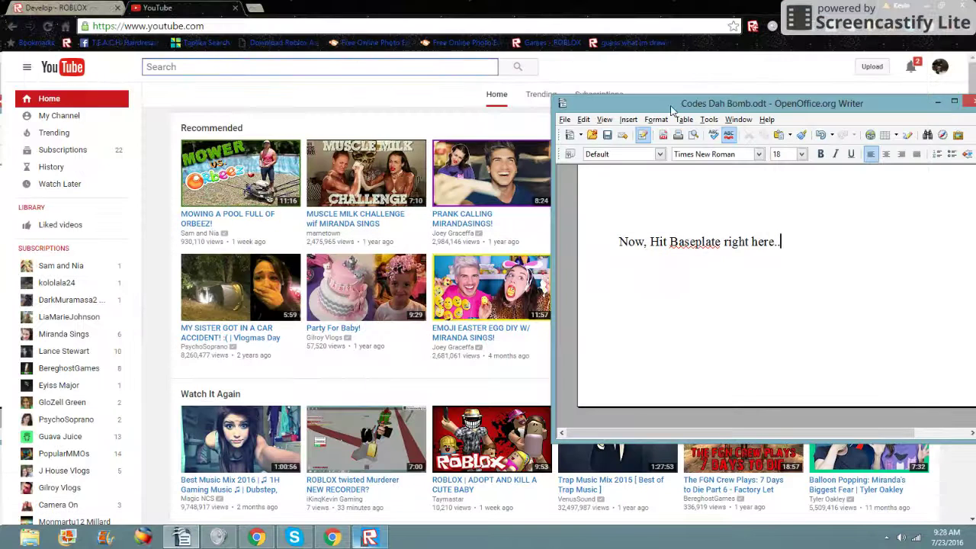
pyautogui.click(935, 102)
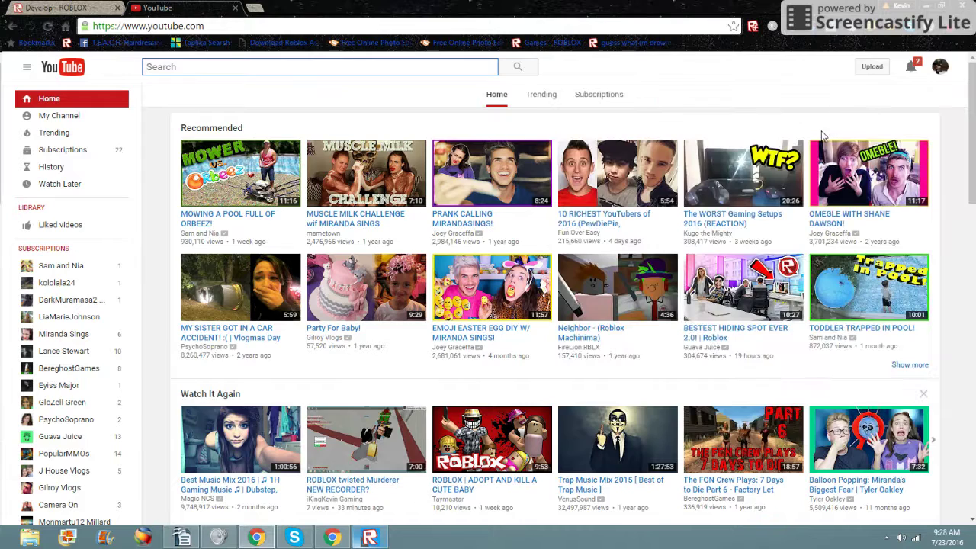
# Step: Play the "Best Music Mix 2016" video from YouTube's Watch It Again section and skip its advert
pyautogui.scroll(-2, 822, 135)
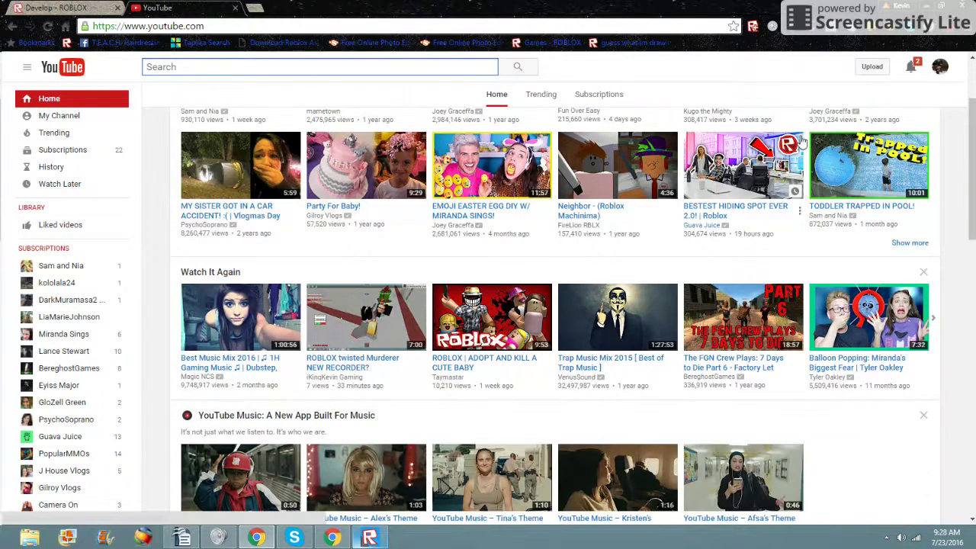
pyautogui.scroll(-1, 768, 166)
pyautogui.click(252, 255)
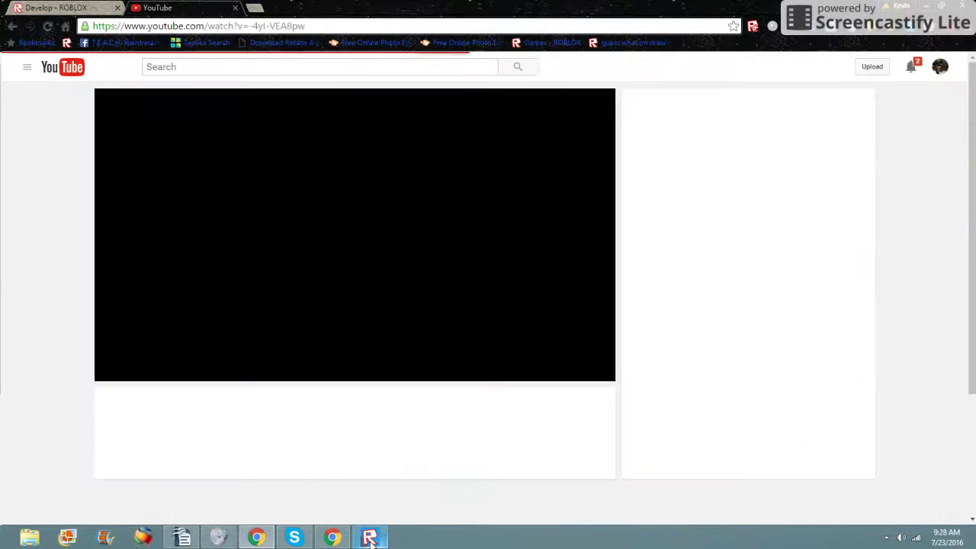
pyautogui.click(369, 537)
pyautogui.moveTo(402, 344); pyautogui.dragTo(401, 344, button='right')
pyautogui.click(257, 537)
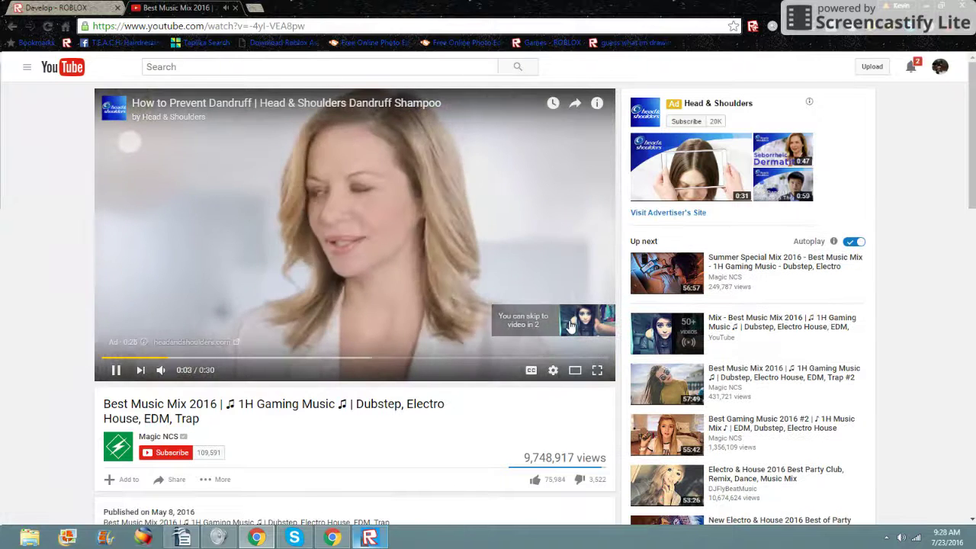
pyautogui.click(564, 324)
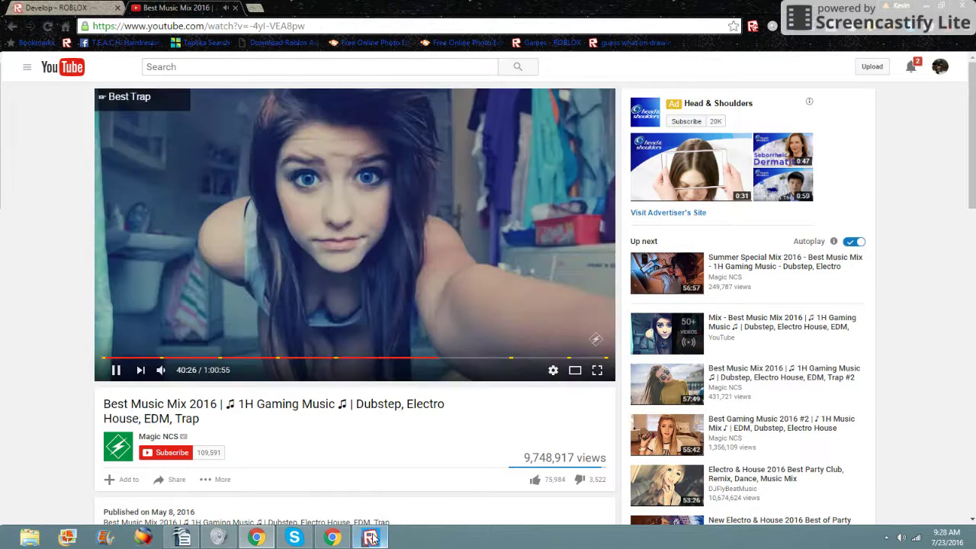
# Step: Switch to ROBLOX Studio and look around the empty baseplate from several heights and angles
pyautogui.click(370, 538)
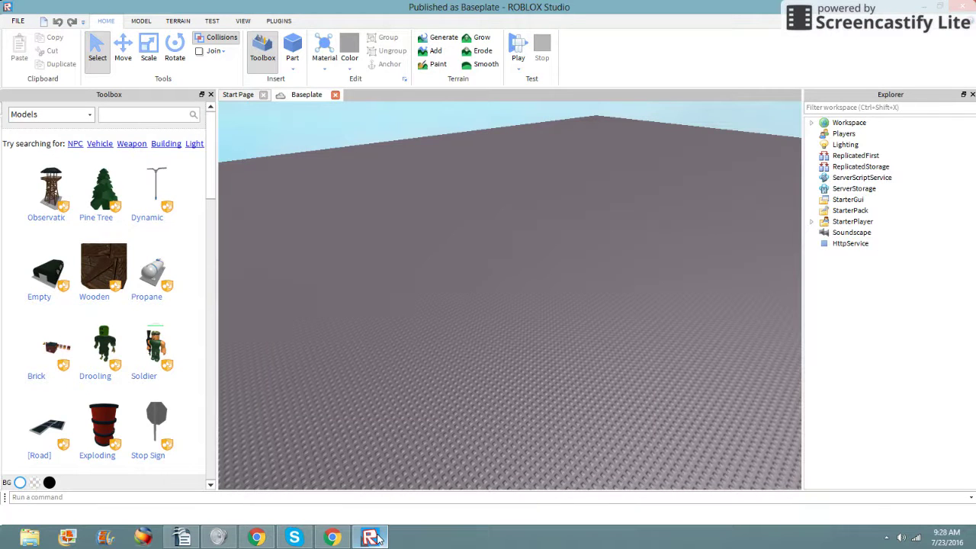
pyautogui.scroll(5, 431, 392)
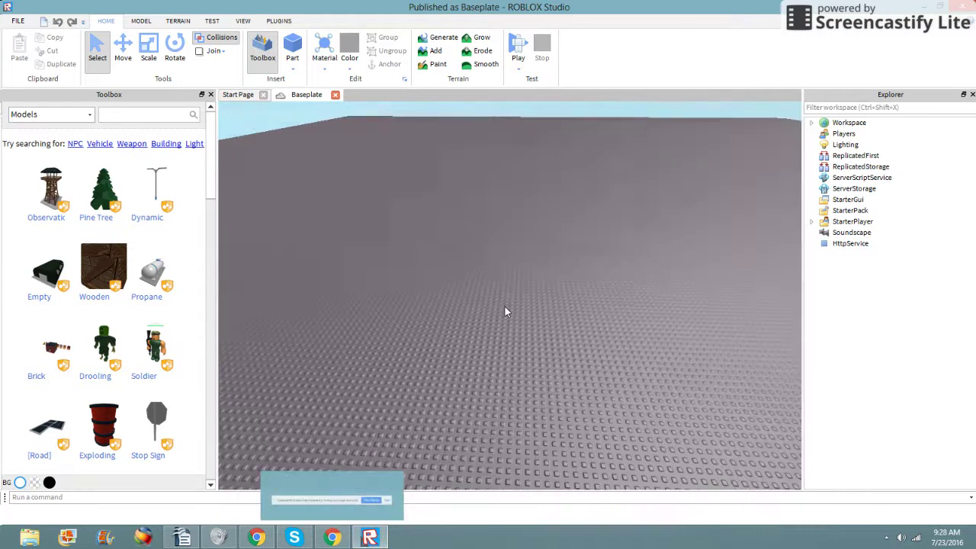
pyautogui.moveTo(505, 306); pyautogui.dragTo(504, 311, button='right')
pyautogui.press('q')
pyautogui.hotkey('ctrl', 'z')
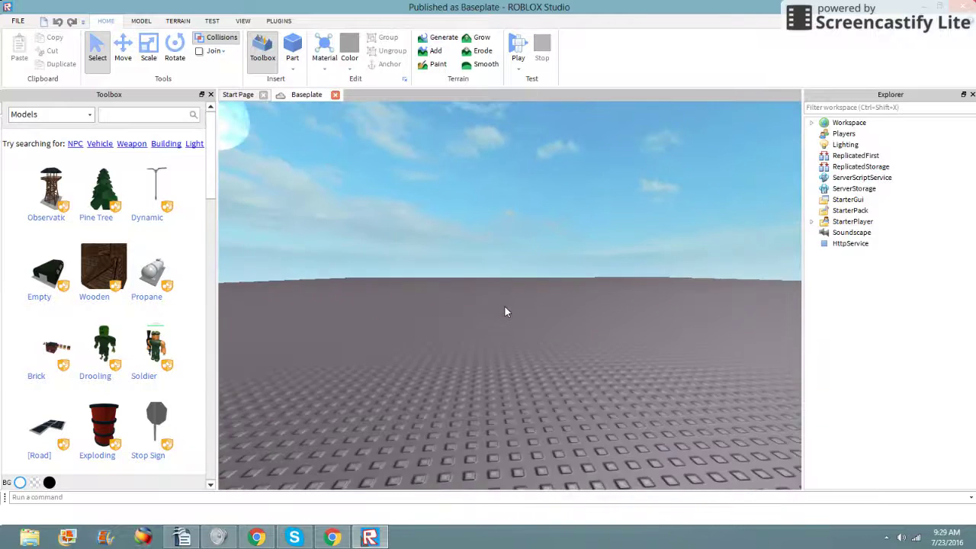
pyautogui.press('e')
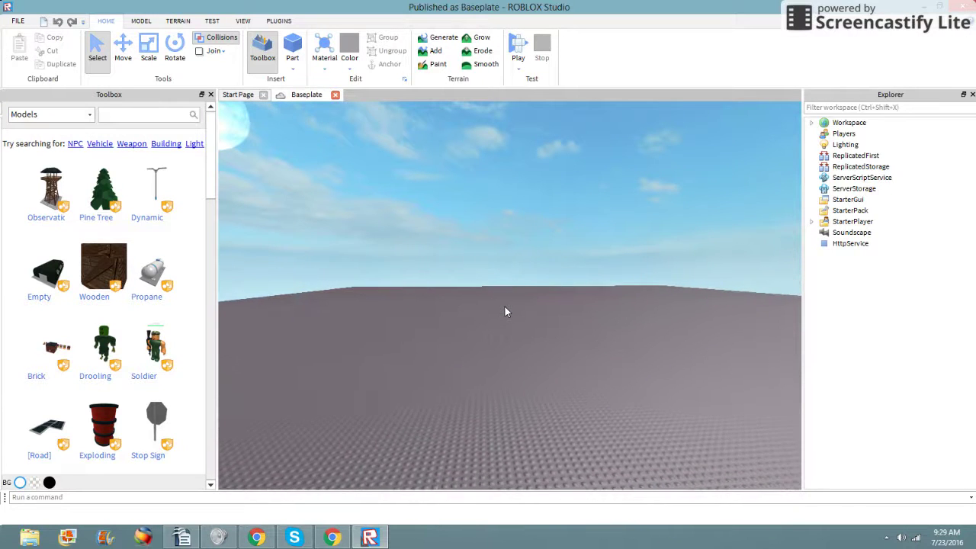
pyautogui.press('q')
pyautogui.press('e')
pyautogui.moveTo(504, 306); pyautogui.dragTo(492, 363, button='right')
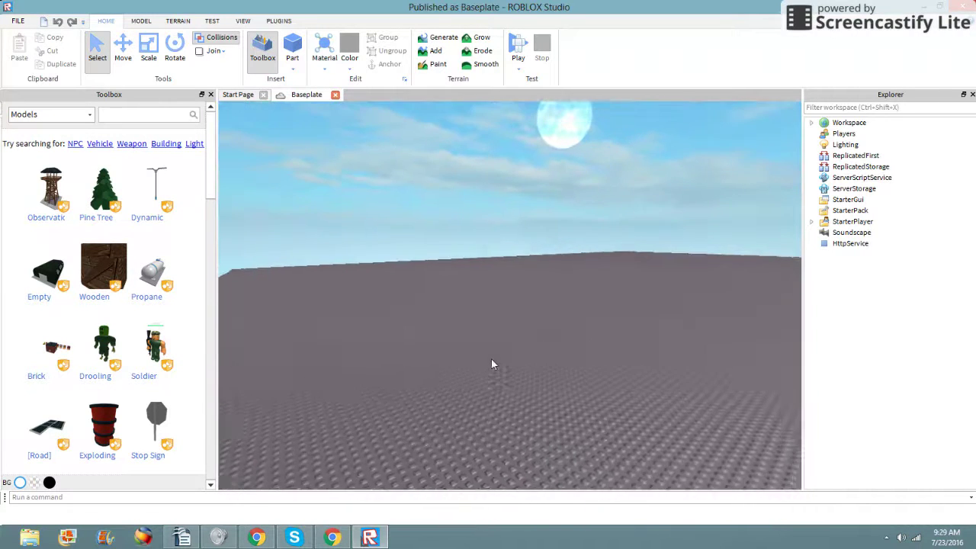
pyautogui.press('a')
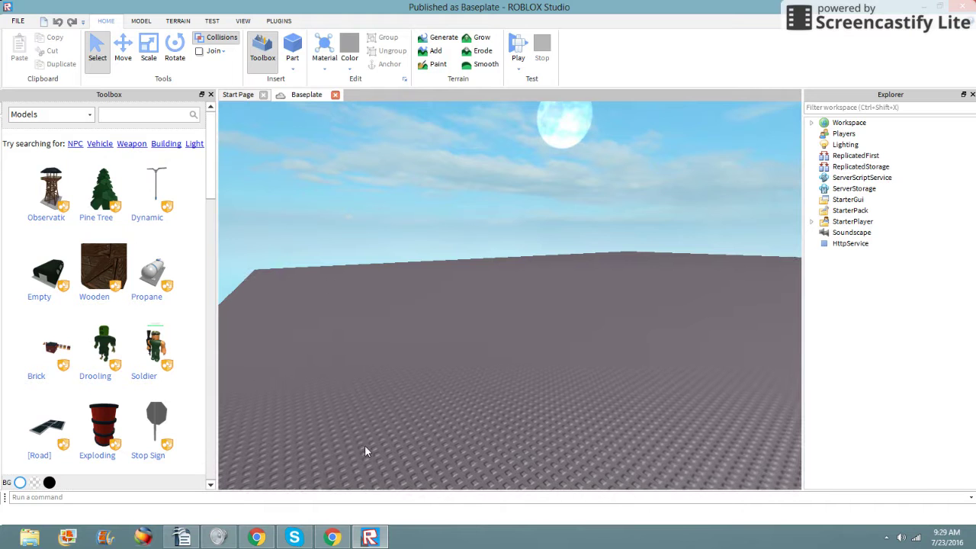
# Step: Switch to the Writer document and replace its text with "Next, You need to spawn in a model of anything you want to copy!"
pyautogui.click(218, 536)
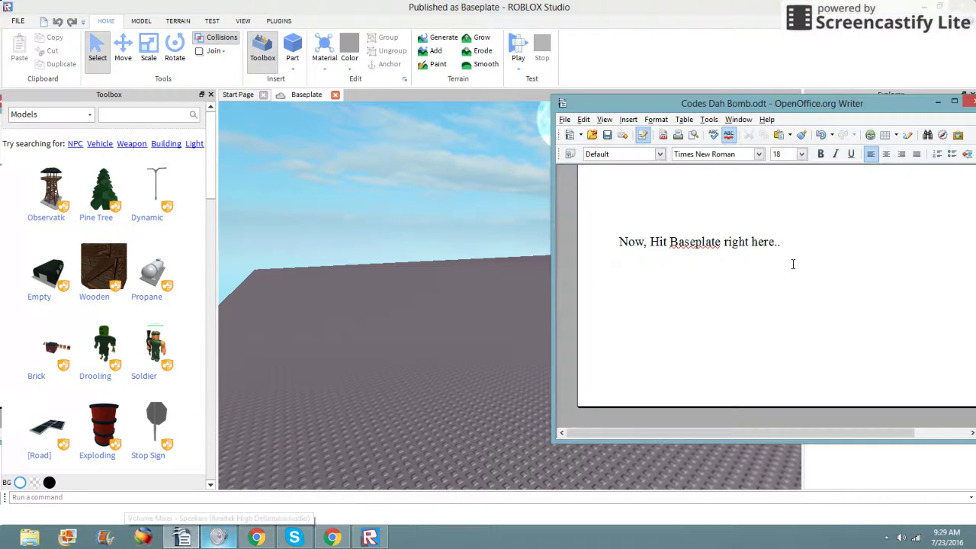
pyautogui.press('BackSpace')
pyautogui.press('BackSpace')
pyautogui.press('BackSpace')
pyautogui.press('BackSpace')
pyautogui.press('BackSpace')
pyautogui.press('BackSpace')
pyautogui.press('BackSpace')
pyautogui.press('BackSpace')
pyautogui.press('BackSpace')
pyautogui.press('BackSpace')
pyautogui.press('BackSpace')
pyautogui.press('BackSpace')
pyautogui.press('BackSpace')
pyautogui.press('BackSpace')
pyautogui.press('BackSpace')
pyautogui.press('BackSpace')
pyautogui.press('BackSpace')
pyautogui.press('BackSpace')
pyautogui.press('BackSpace')
pyautogui.press('BackSpace')
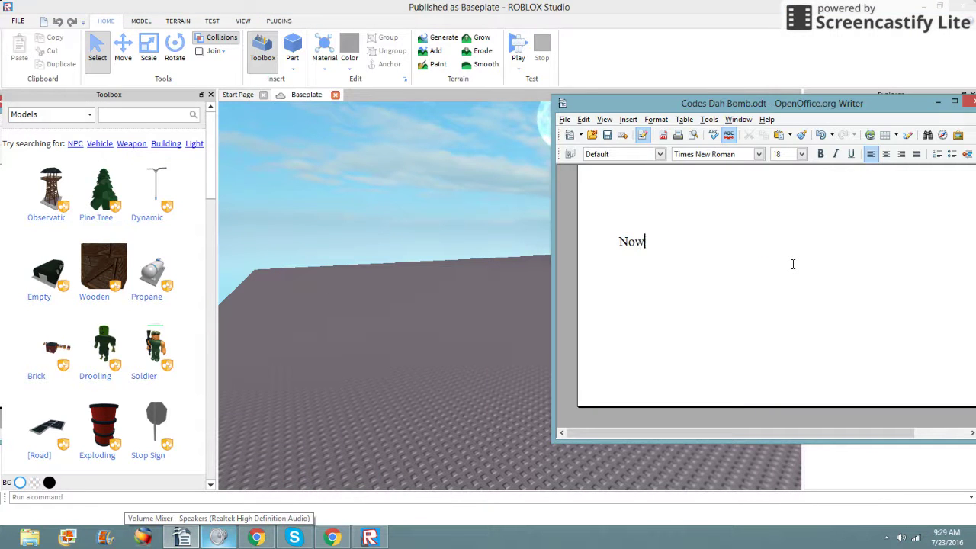
pyautogui.write('NEx')
pyautogui.press('BackSpace')
pyautogui.press('BackSpace')
pyautogui.write('ext,')
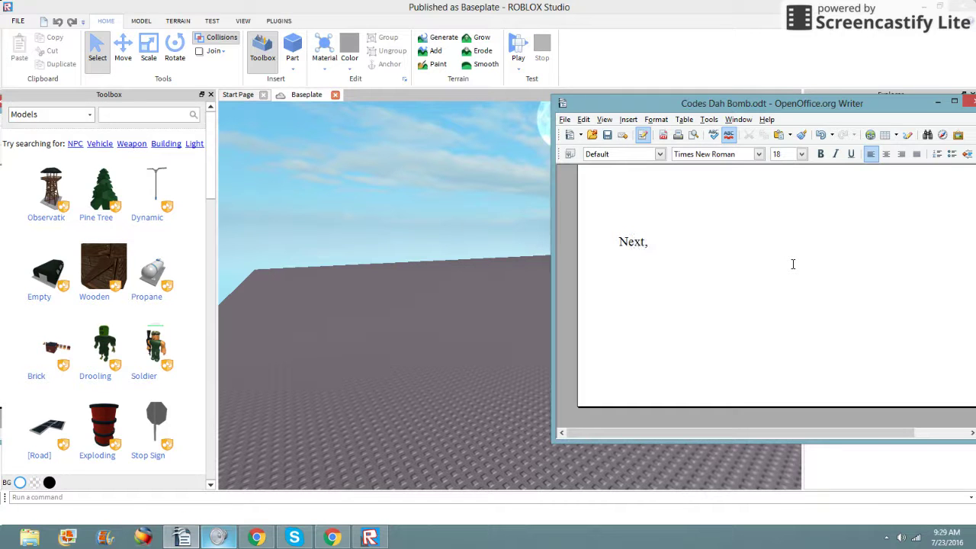
pyautogui.write(' You need to spa')
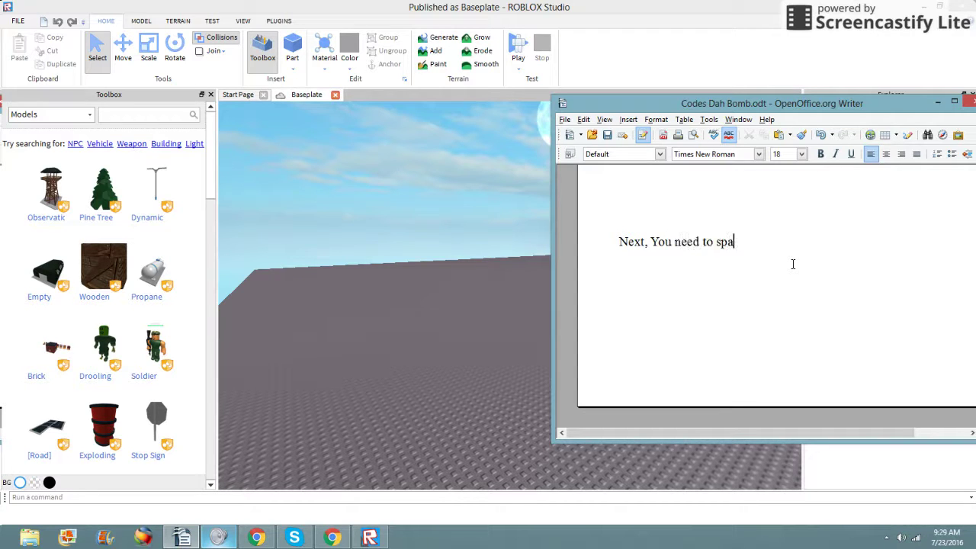
pyautogui.write('wn in a model ')
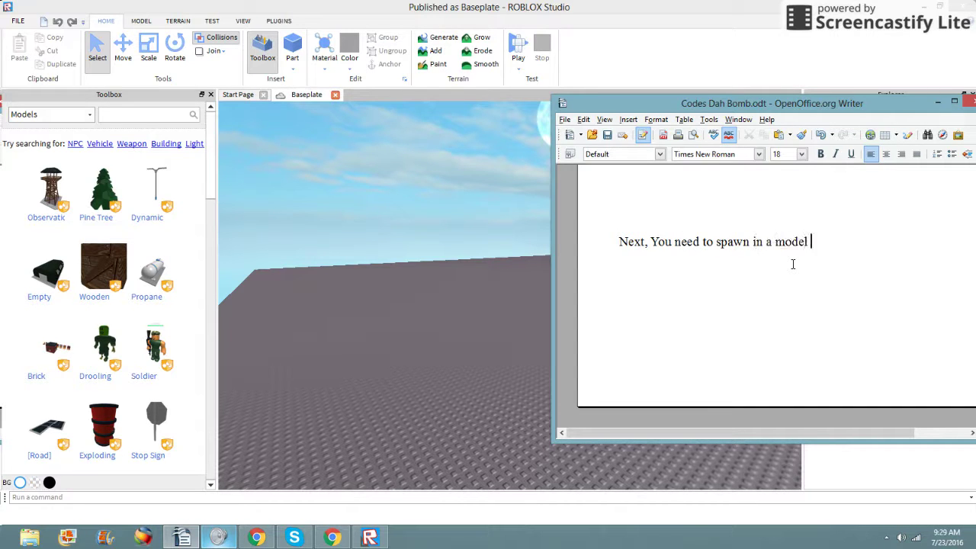
pyautogui.write('of anything y')
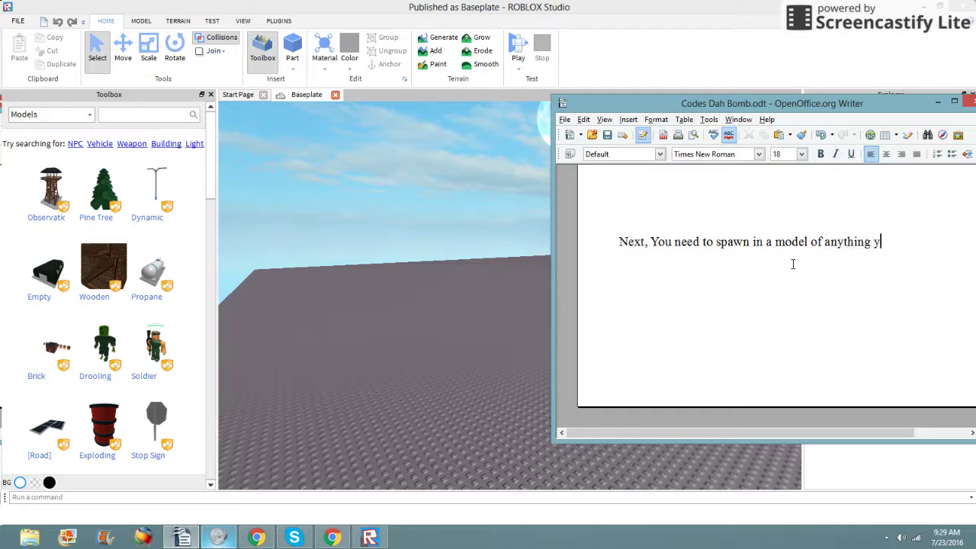
pyautogui.write('ou want to dopy!')
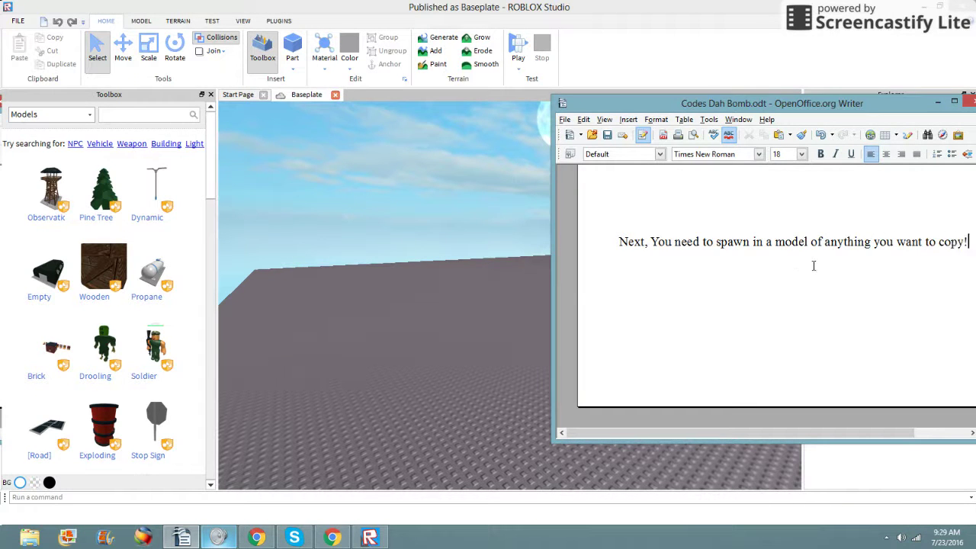
# Step: Move the Writer window over the middle of the ROBLOX Studio viewport and put the text cursor on the line below the sentence
pyautogui.moveTo(745, 103); pyautogui.dragTo(571, 77)
pyautogui.moveTo(595, 223); pyautogui.dragTo(416, 277)
pyautogui.scroll(-1, 415, 325)
pyautogui.click(338, 288)
pyautogui.moveTo(338, 259)
pyautogui.mouseDown()
pyautogui.moveTo(688, 257)
pyautogui.moveTo(371, 219)
pyautogui.moveTo(339, 271)
pyautogui.mouseUp()
pyautogui.click(387, 272)
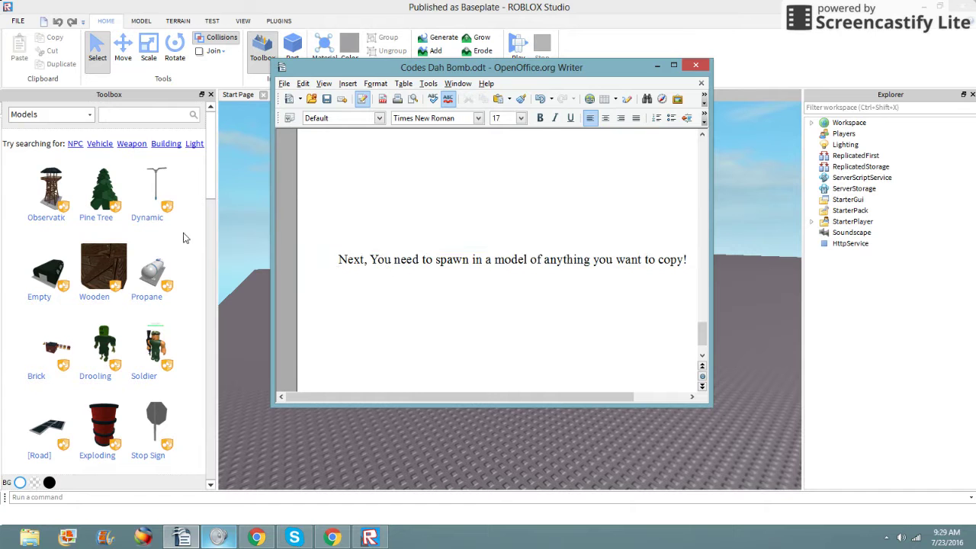
# Step: Switch to ROBLOX Studio and search the Toolbox models for "Twisted Murderer Lobby"
pyautogui.click(226, 259)
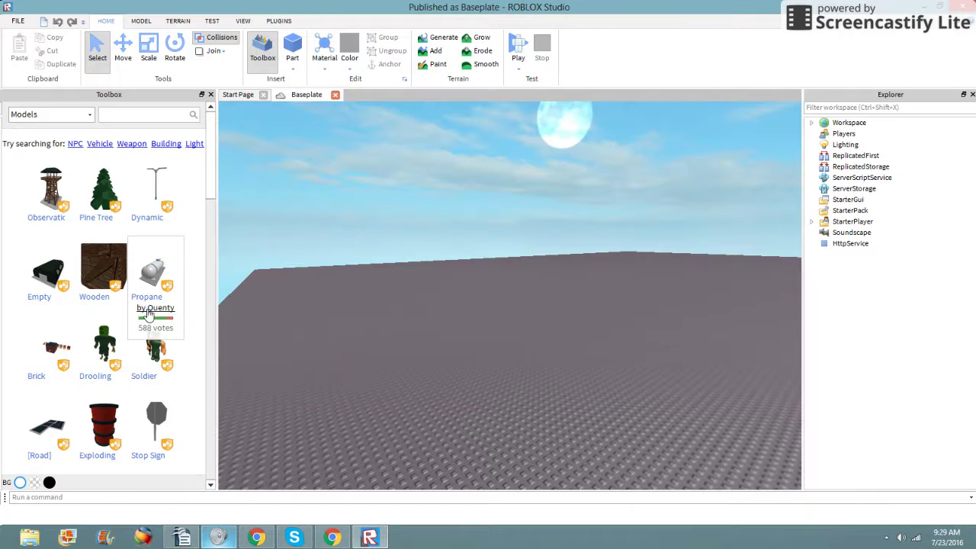
pyautogui.click(42, 120)
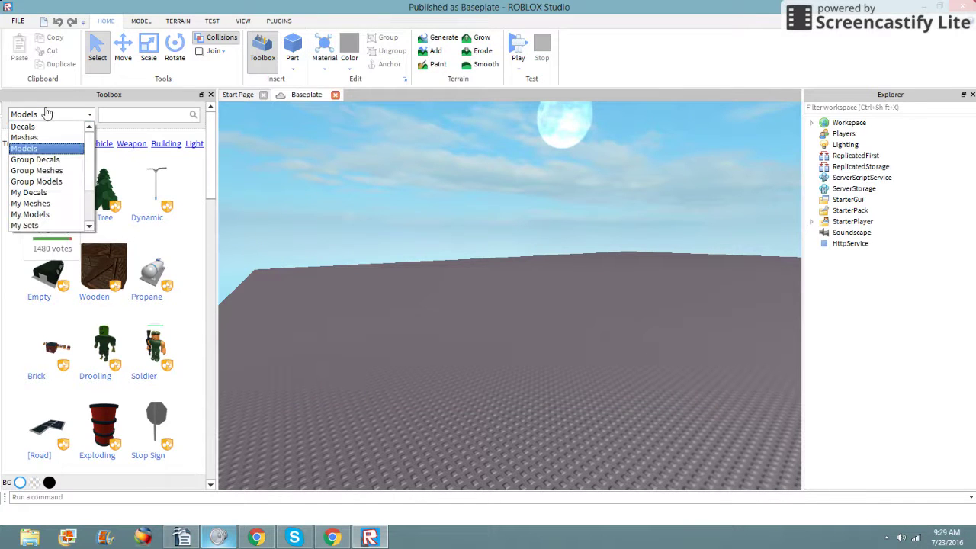
pyautogui.click(34, 146)
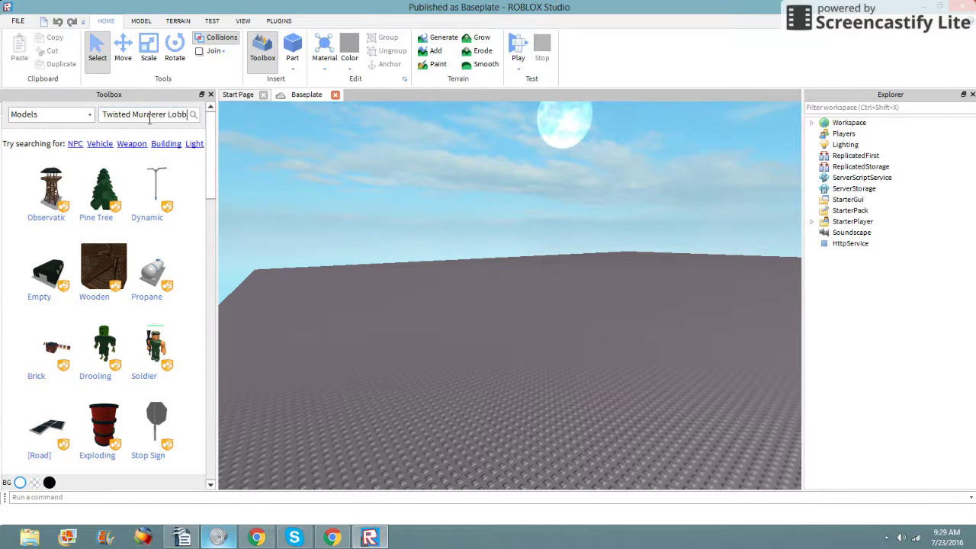
pyautogui.write('y')
pyautogui.press('Return')
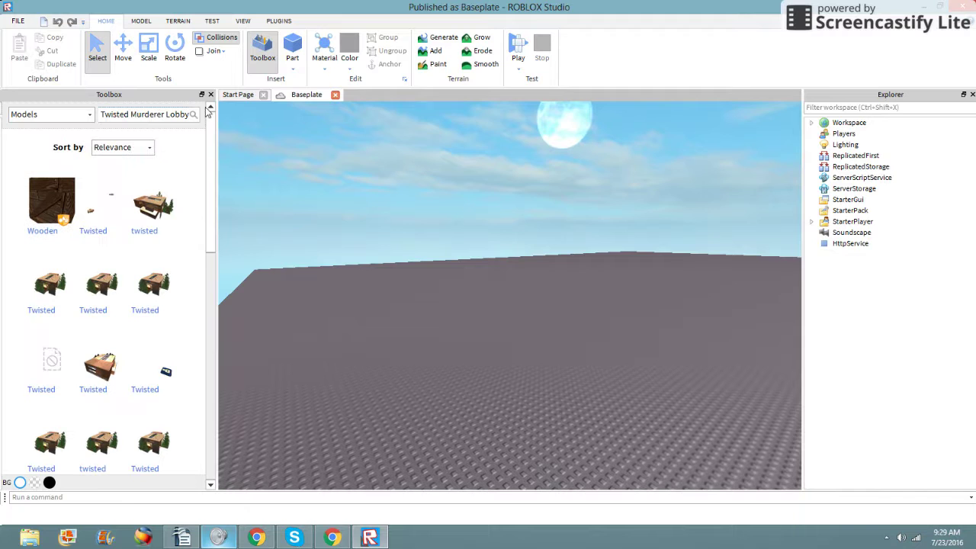
# Step: Expand Workspace in the Explorer to list the objects it contains
pyautogui.moveTo(366, 218); pyautogui.dragTo(386, 241, button='right')
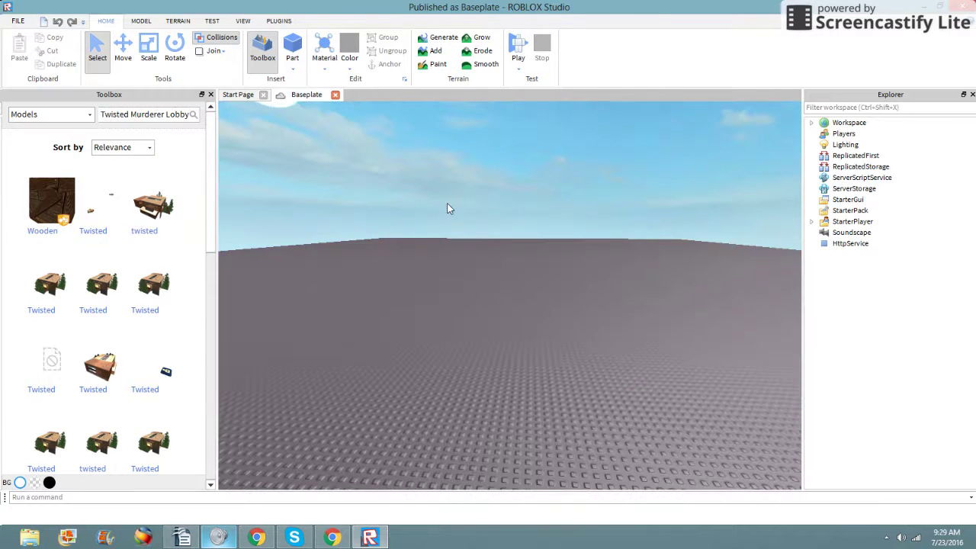
pyautogui.moveTo(448, 209); pyautogui.dragTo(453, 229, button='right')
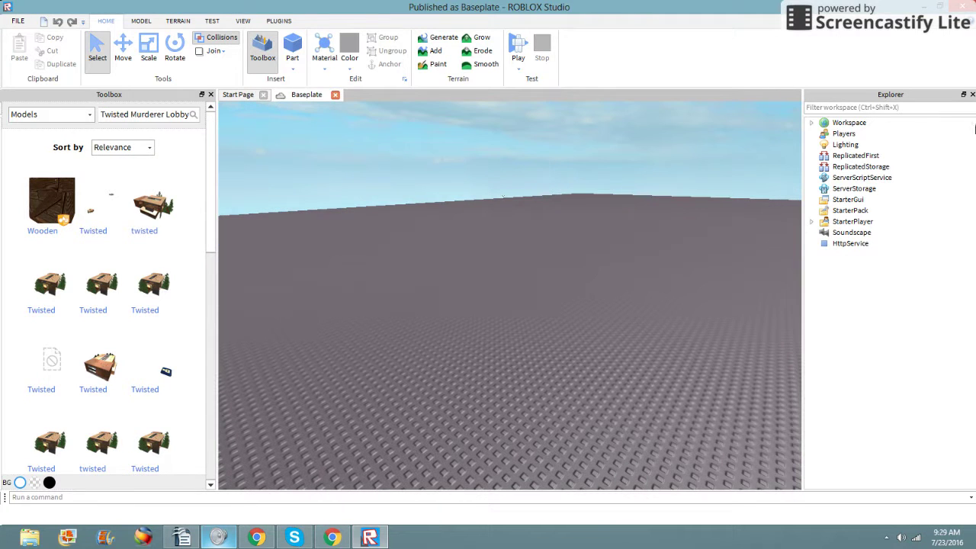
pyautogui.click(813, 124)
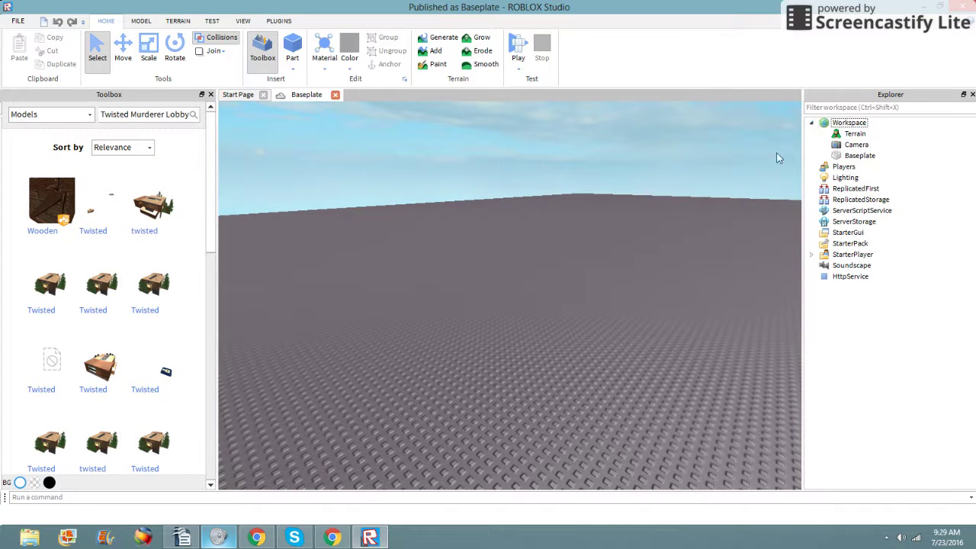
# Step: Replace the Writer text with "I always have explorer open, You dont need it open UNLESS you wanna delete little stuff on the model."
pyautogui.click(218, 539)
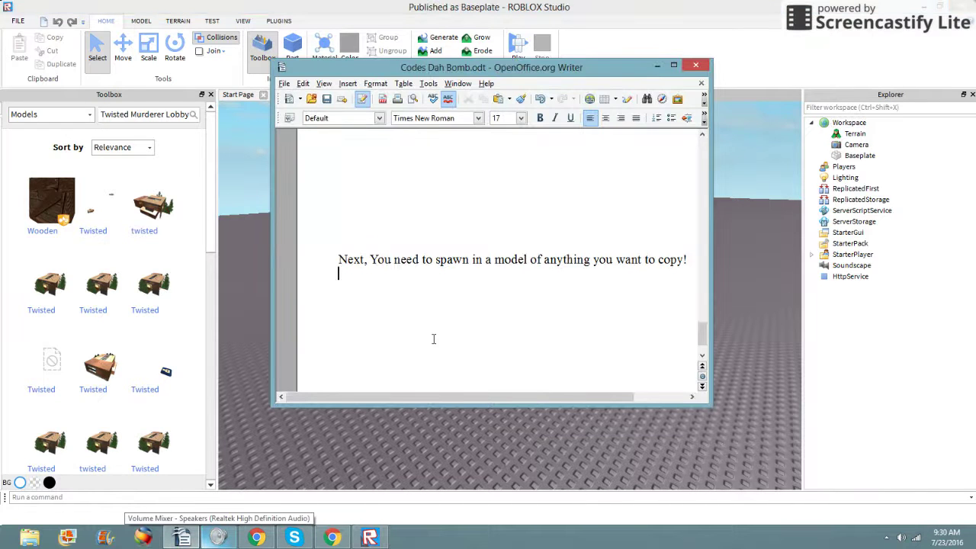
pyautogui.press('BackSpace')
pyautogui.press('BackSpace')
pyautogui.press('BackSpace')
pyautogui.press('BackSpace')
pyautogui.press('BackSpace')
pyautogui.press('BackSpace')
pyautogui.press('BackSpace')
pyautogui.press('BackSpace')
pyautogui.press('BackSpace')
pyautogui.press('BackSpace')
pyautogui.press('BackSpace')
pyautogui.press('BackSpace')
pyautogui.press('BackSpace')
pyautogui.press('BackSpace')
pyautogui.press('BackSpace')
pyautogui.press('BackSpace')
pyautogui.press('BackSpace')
pyautogui.press('BackSpace')
pyautogui.press('BackSpace')
pyautogui.press('BackSpace')
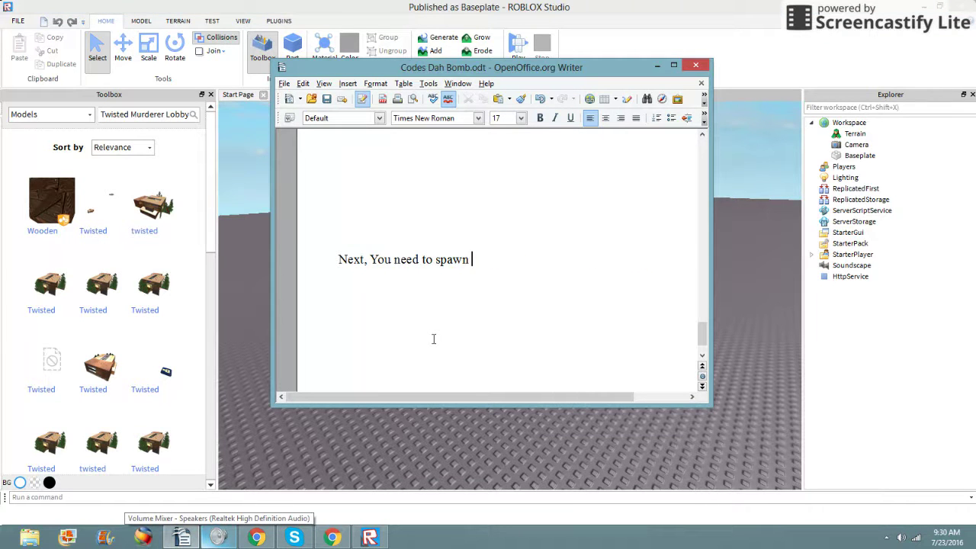
pyautogui.press('BackSpace')
pyautogui.press('BackSpace')
pyautogui.press('BackSpace')
pyautogui.press('BackSpace')
pyautogui.press('BackSpace')
pyautogui.press('BackSpace')
pyautogui.press('BackSpace')
pyautogui.press('BackSpace')
pyautogui.press('BackSpace')
pyautogui.write('I al')
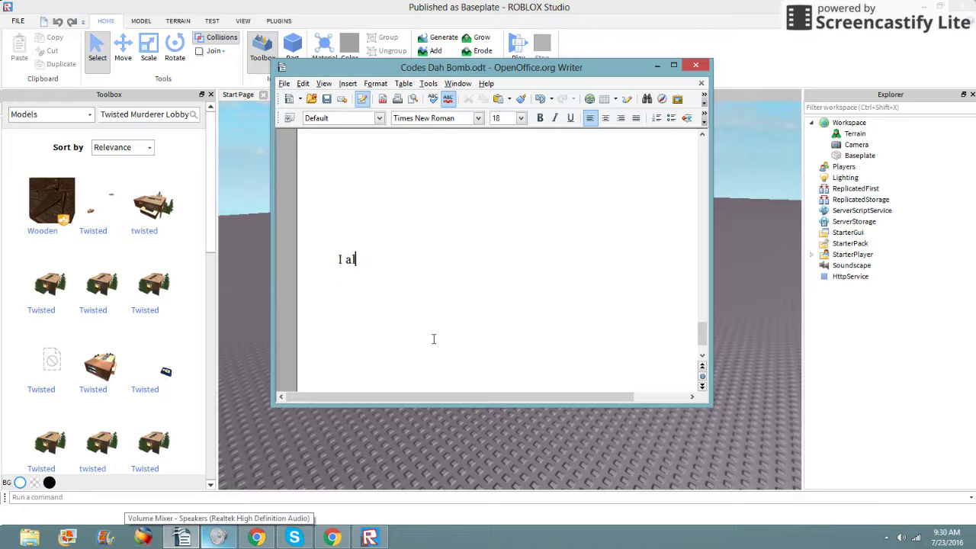
pyautogui.write('ways have exp')
pyautogui.press('BackSpace')
pyautogui.press('BackSpace')
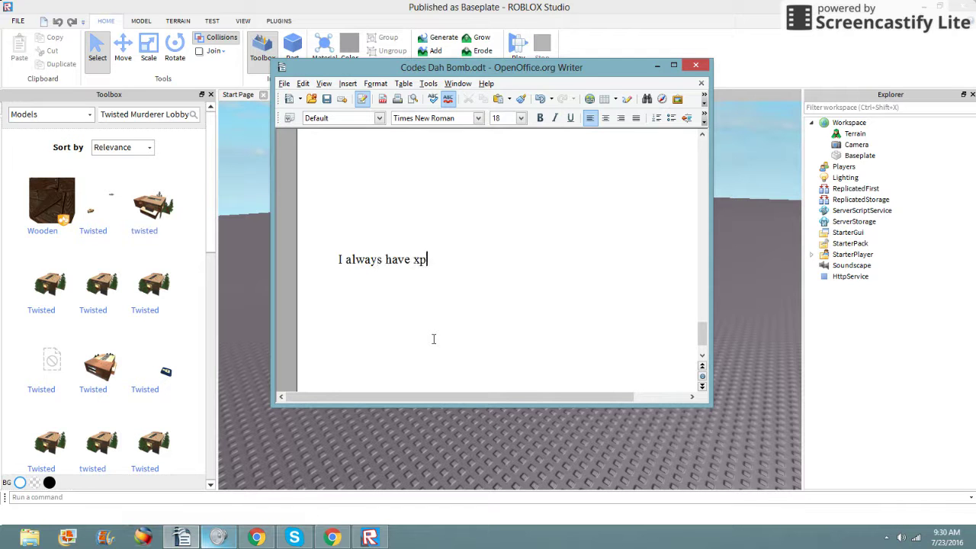
pyautogui.write('explorer open, You ')
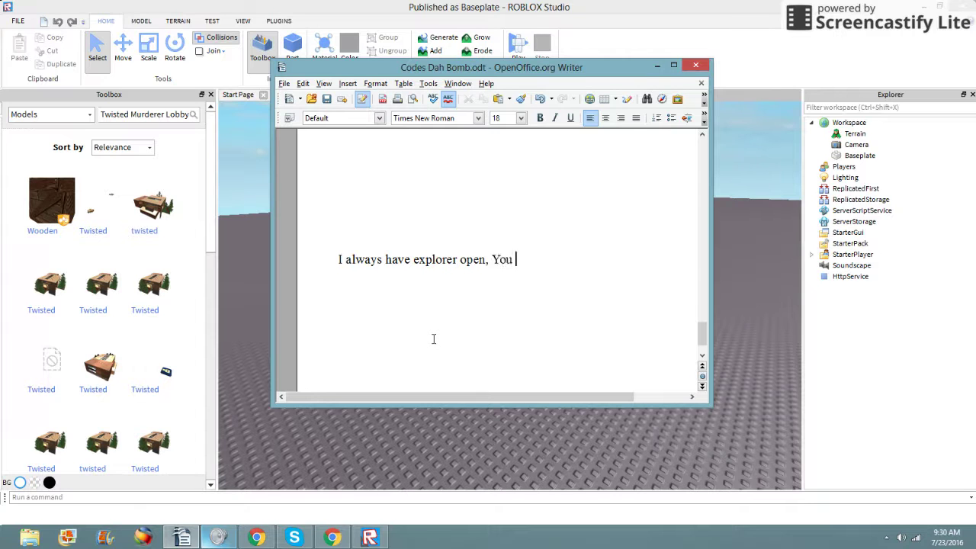
pyautogui.write('dont need it op')
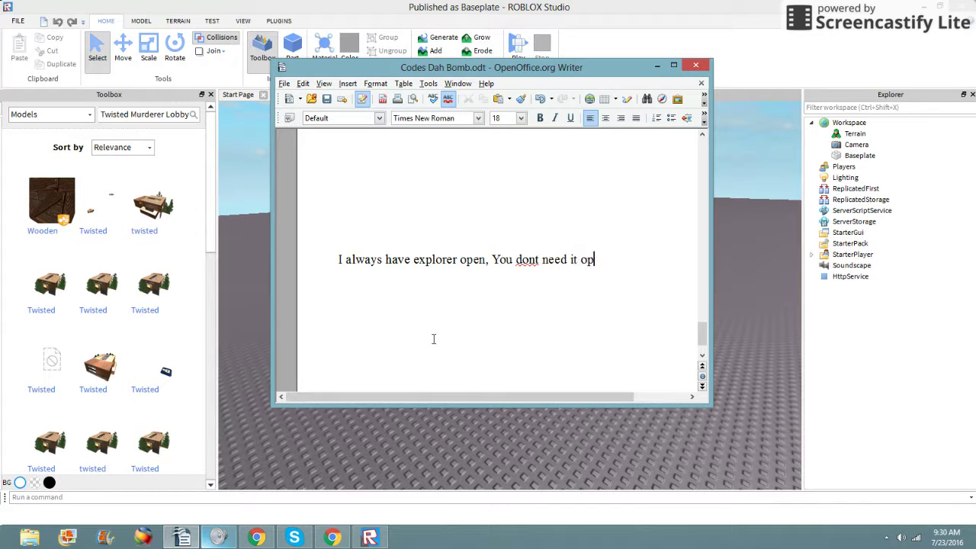
pyautogui.write('en UNLESS you w')
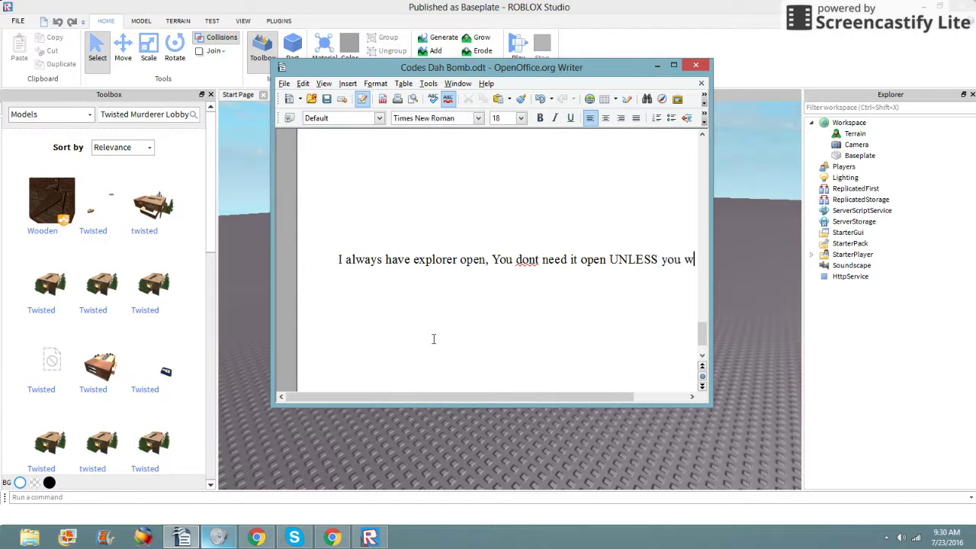
pyautogui.write('anna delete l')
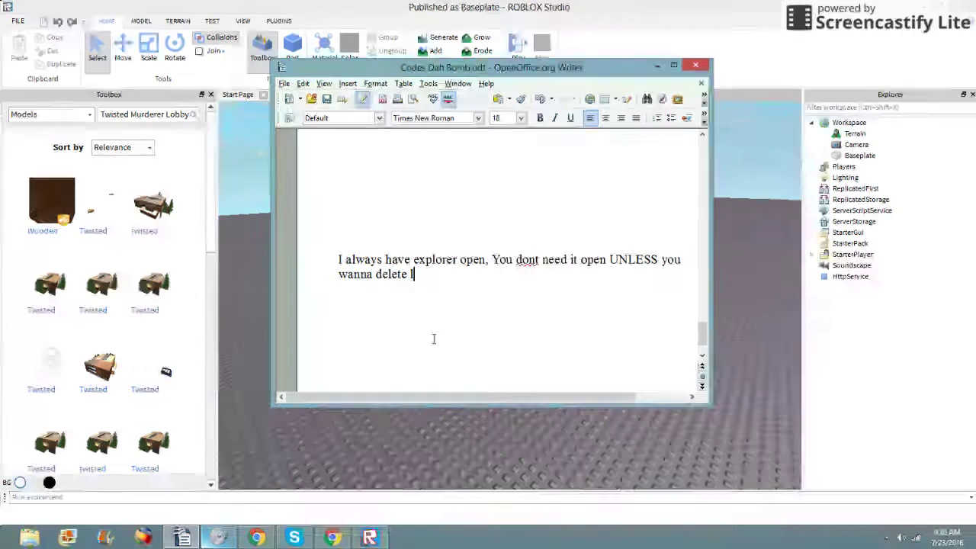
pyautogui.write('ittle stuff')
pyautogui.press('BackSpace')
pyautogui.press('BackSpace')
pyautogui.press('BackSpace')
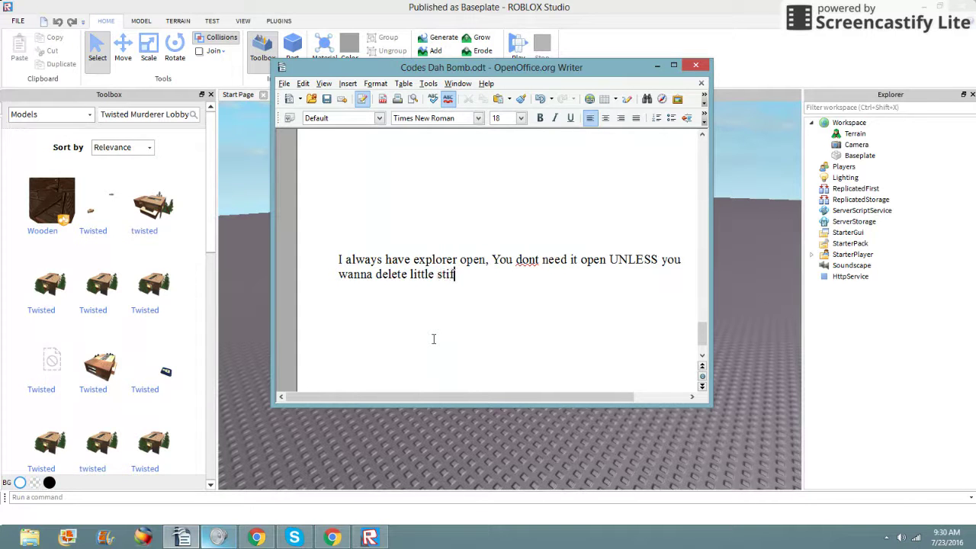
pyautogui.write('uff on the model.')
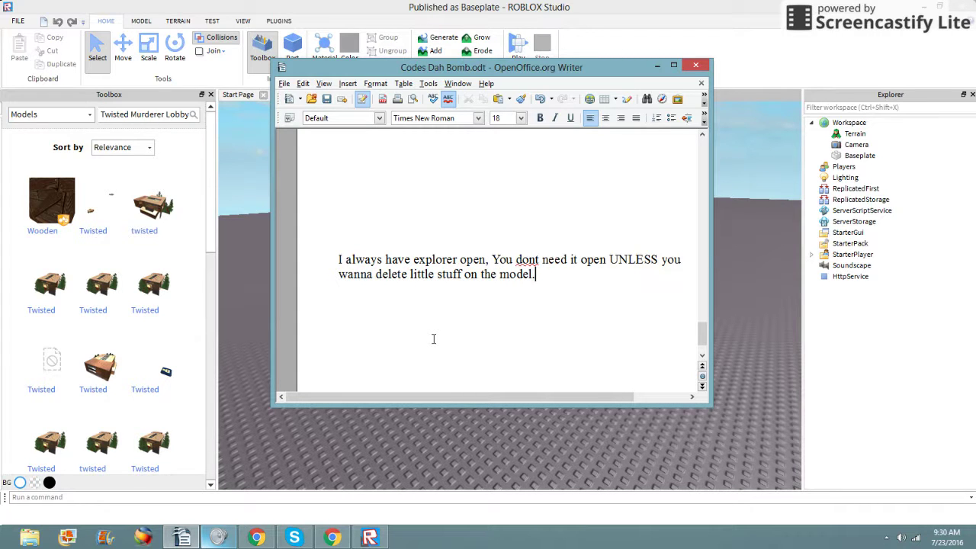
# Step: Replace the Writer text with "In this case I wanna delete the baseplate."
pyautogui.press('BackSpace')
pyautogui.press('BackSpace')
pyautogui.press('BackSpace')
pyautogui.press('BackSpace')
pyautogui.press('BackSpace')
pyautogui.press('BackSpace')
pyautogui.press('BackSpace')
pyautogui.press('BackSpace')
pyautogui.press('BackSpace')
pyautogui.press('BackSpace')
pyautogui.press('BackSpace')
pyautogui.press('BackSpace')
pyautogui.press('BackSpace')
pyautogui.press('BackSpace')
pyautogui.press('BackSpace')
pyautogui.press('BackSpace')
pyautogui.press('BackSpace')
pyautogui.press('BackSpace')
pyautogui.press('BackSpace')
pyautogui.press('BackSpace')
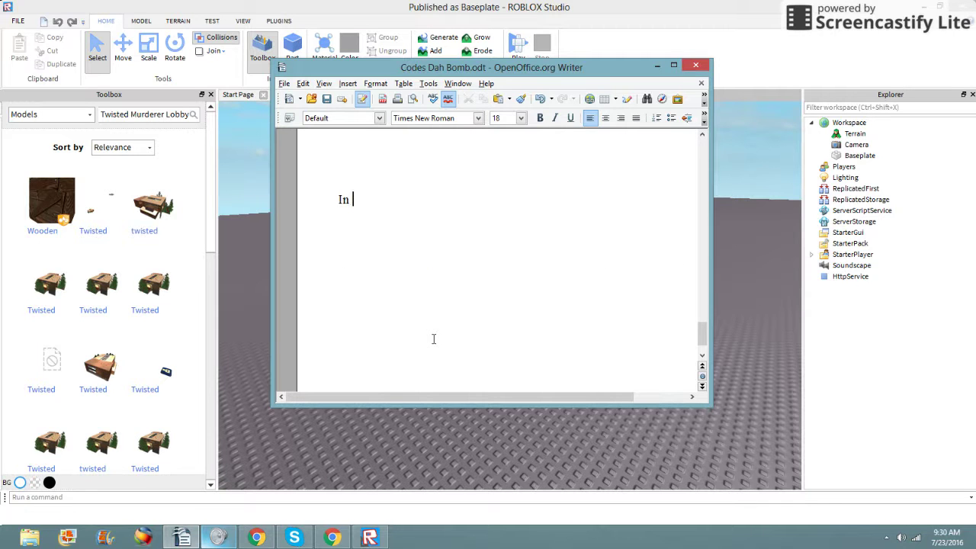
pyautogui.write('I wanna delete')
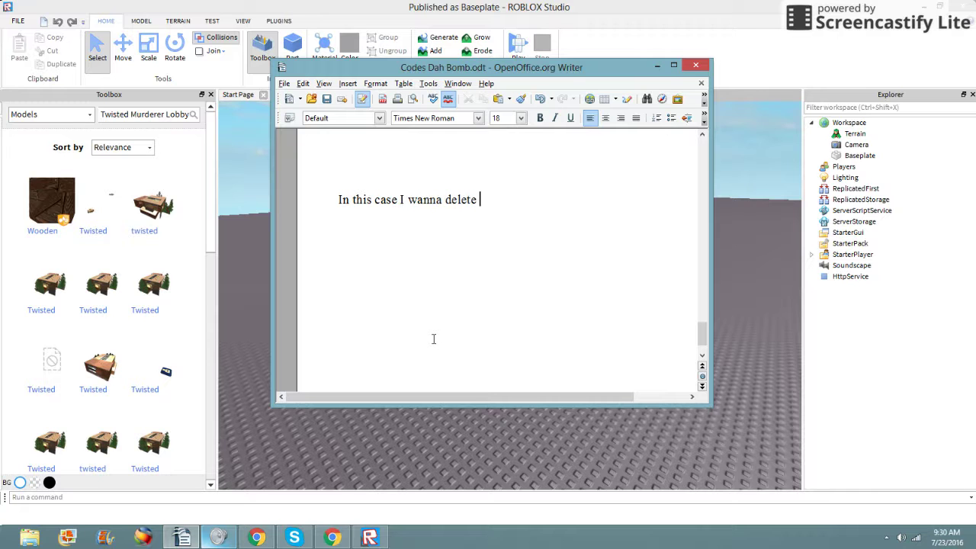
pyautogui.write(' the baseplate.')
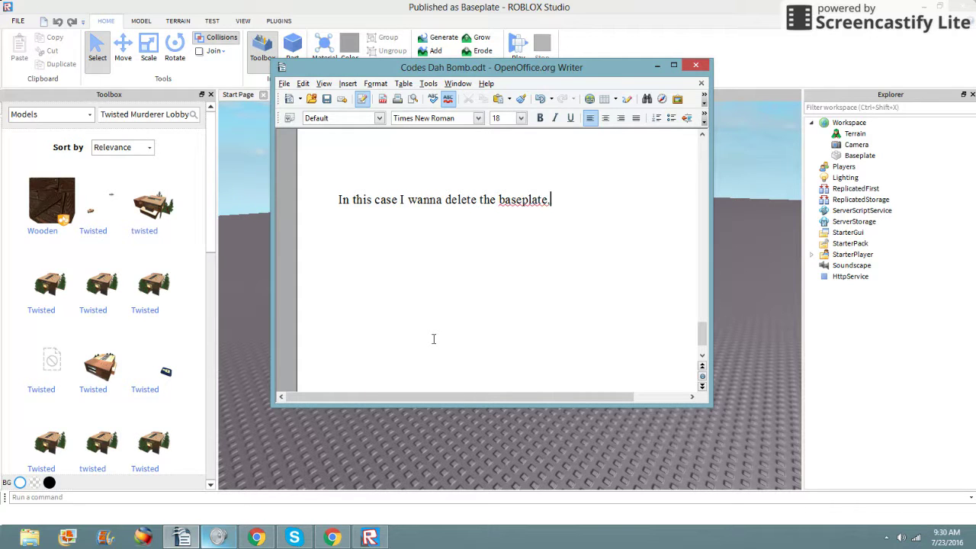
# Step: Erase the sentence about deleting the baseplate from the Writer document
pyautogui.press('BackSpace')
pyautogui.press('BackSpace')
pyautogui.press('BackSpace')
pyautogui.press('BackSpace')
pyautogui.press('BackSpace')
pyautogui.press('BackSpace')
pyautogui.press('BackSpace')
pyautogui.press('BackSpace')
pyautogui.press('BackSpace')
pyautogui.press('BackSpace')
pyautogui.press('BackSpace')
pyautogui.press('BackSpace')
pyautogui.press('BackSpace')
pyautogui.press('BackSpace')
pyautogui.press('BackSpace')
pyautogui.press('BackSpace')
pyautogui.press('BackSpace')
pyautogui.press('BackSpace')
pyautogui.press('BackSpace')
pyautogui.press('BackSpace')
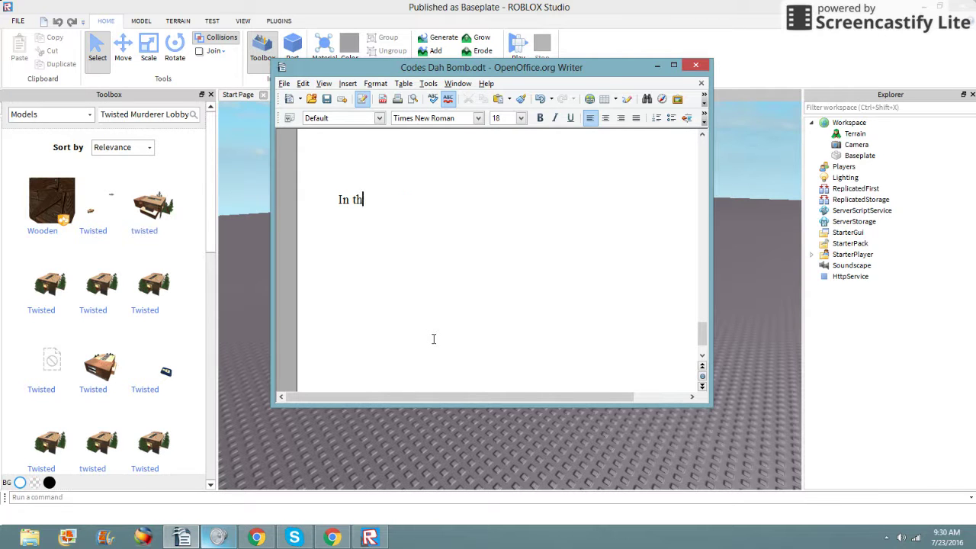
pyautogui.press('BackSpace')
pyautogui.press('BackSpace')
# Step: Switch to ROBLOX Studio and delete the Baseplate from the Workspace
pyautogui.click(739, 276)
pyautogui.press('Delete')
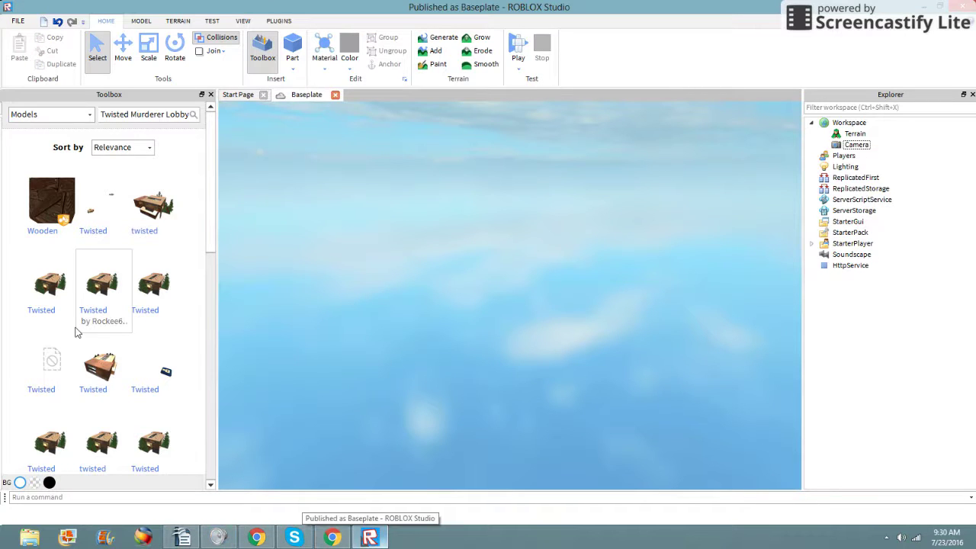
# Step: Insert the second model from the Twisted Murderer Lobby search results, deselect it and inspect the building up close
pyautogui.click(104, 194)
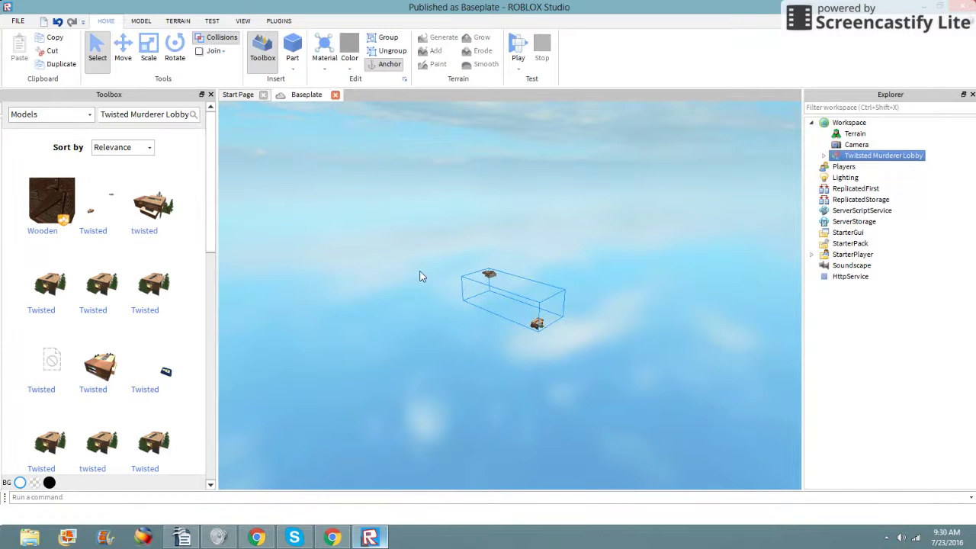
pyautogui.rightClick(419, 276)
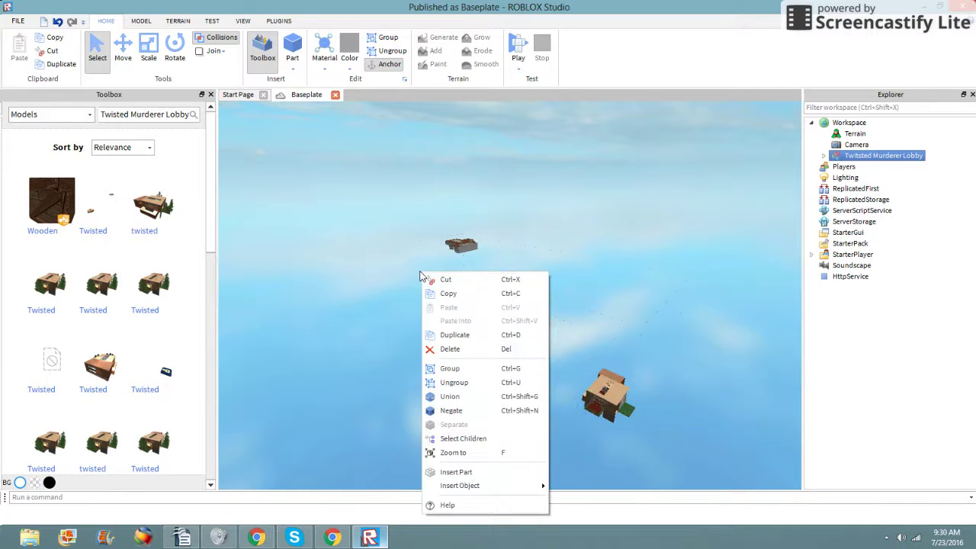
pyautogui.click(394, 272)
pyautogui.scroll(10, 386, 285)
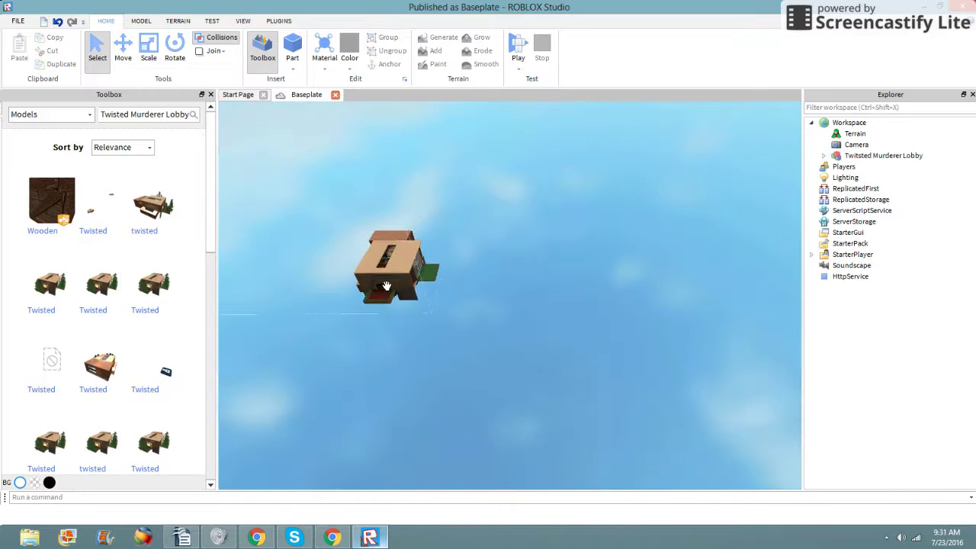
pyautogui.scroll(15, 386, 285)
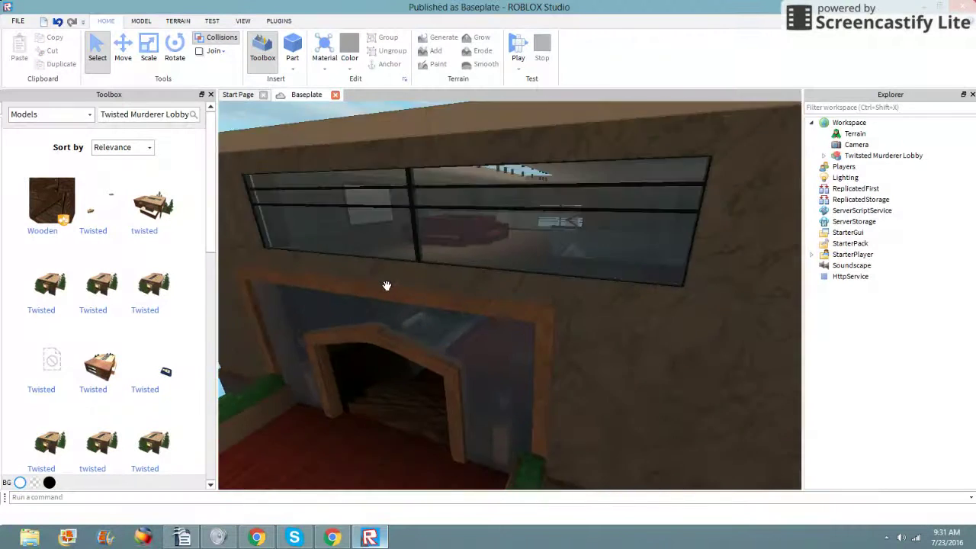
pyautogui.scroll(15, 387, 285)
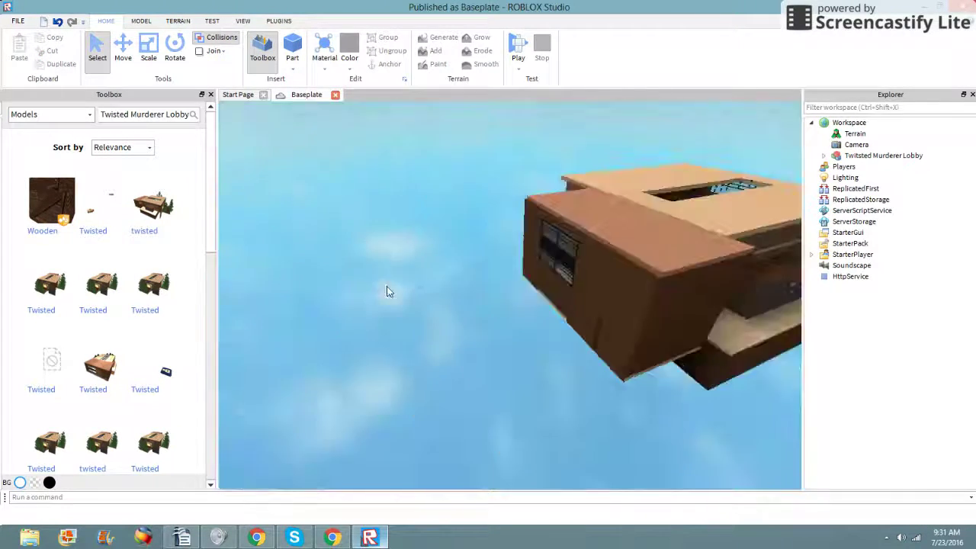
# Step: Delete the inserted Twisted Murderer Lobby building from the Workspace
pyautogui.scroll(-10, 386, 291)
pyautogui.click(420, 276)
pyautogui.press('Delete')
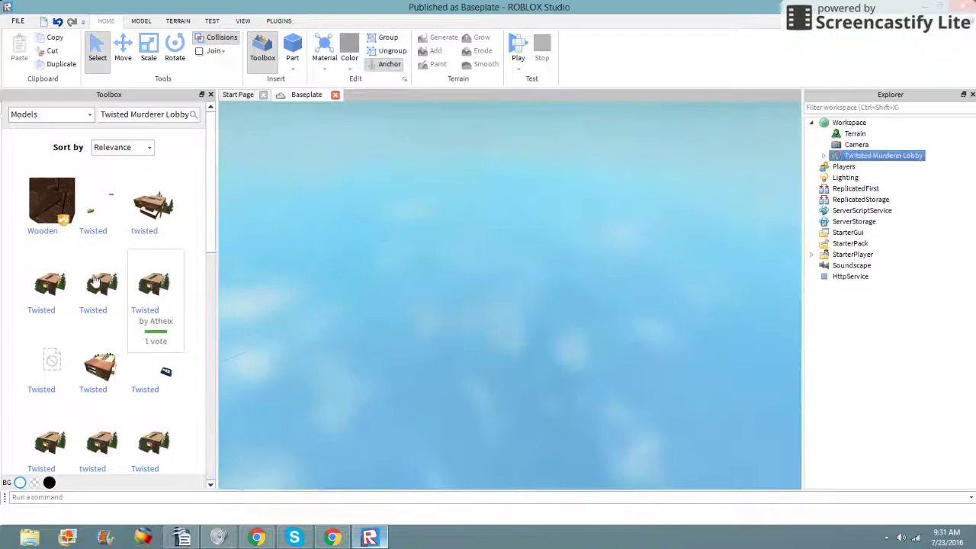
# Step: Try the middle model in the second row of lobby results, inspecting its interior up close, and delete it
pyautogui.click(105, 294)
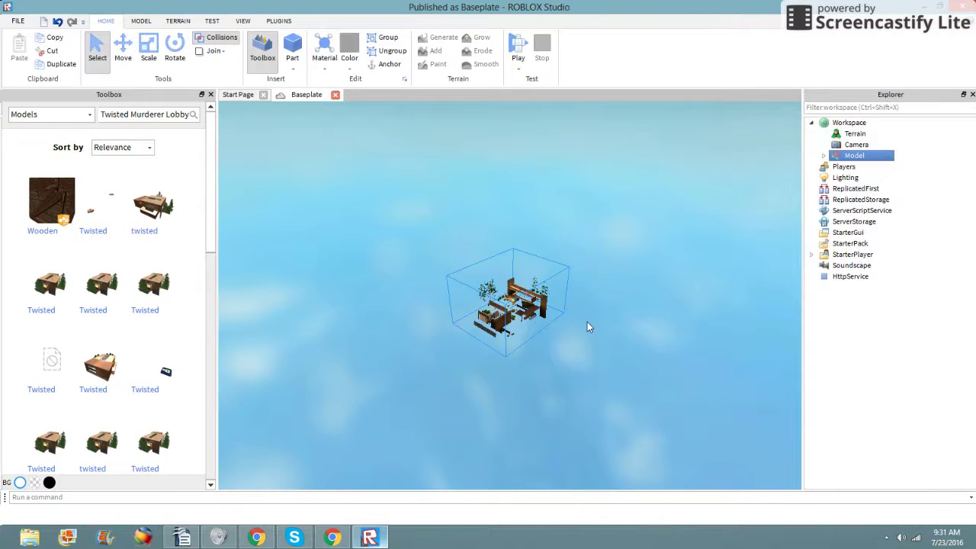
pyautogui.scroll(10, 587, 322)
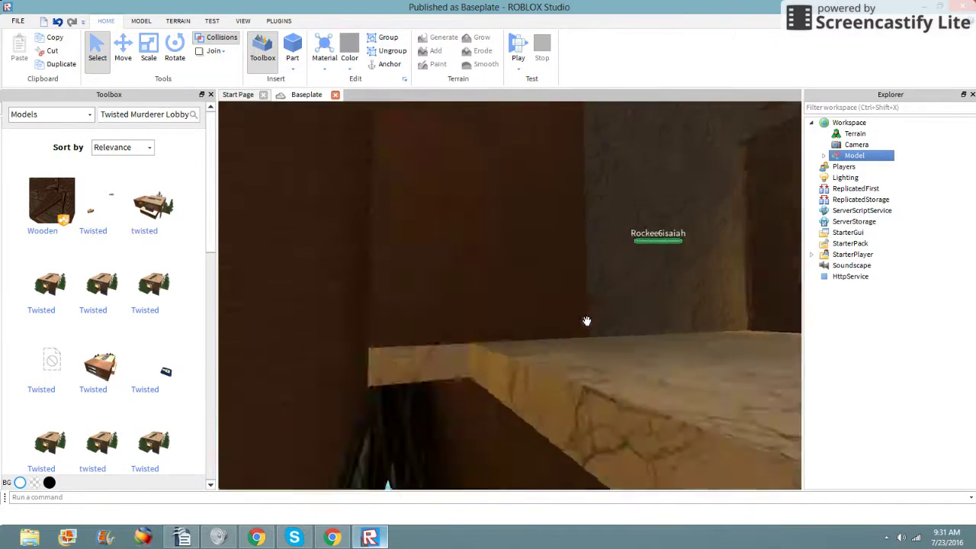
pyautogui.scroll(4, 587, 321)
pyautogui.moveTo(587, 321); pyautogui.dragTo(587, 322, button='right')
pyautogui.scroll(-15, 587, 321)
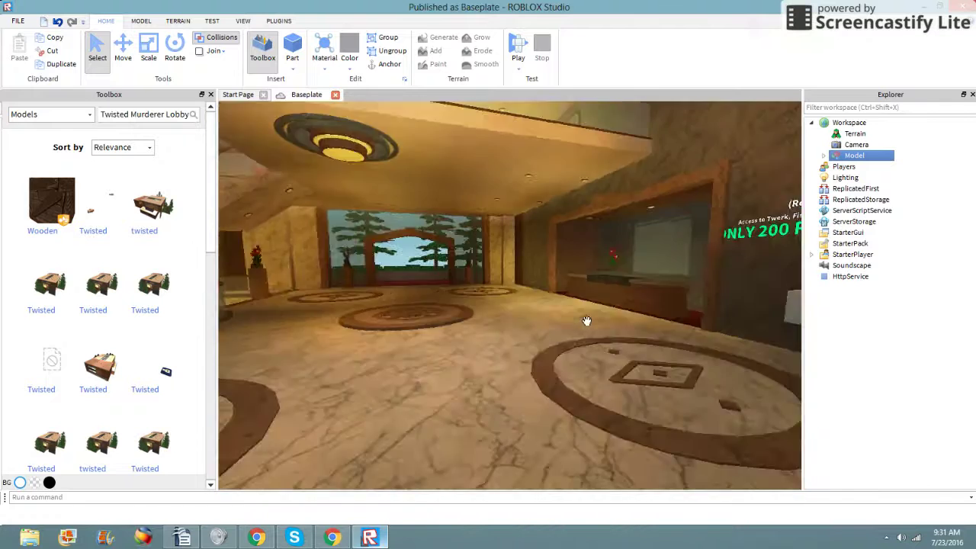
pyautogui.press('Delete')
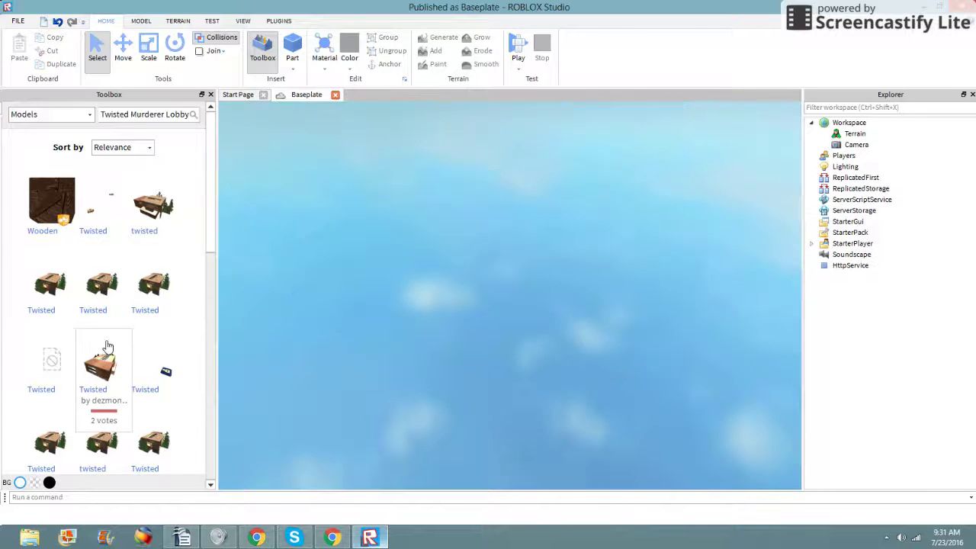
# Step: Insert the middle lobby model from the row that starts with the dark blue model, further down the search results
pyautogui.scroll(-3, 76, 396)
pyautogui.scroll(-1, 103, 392)
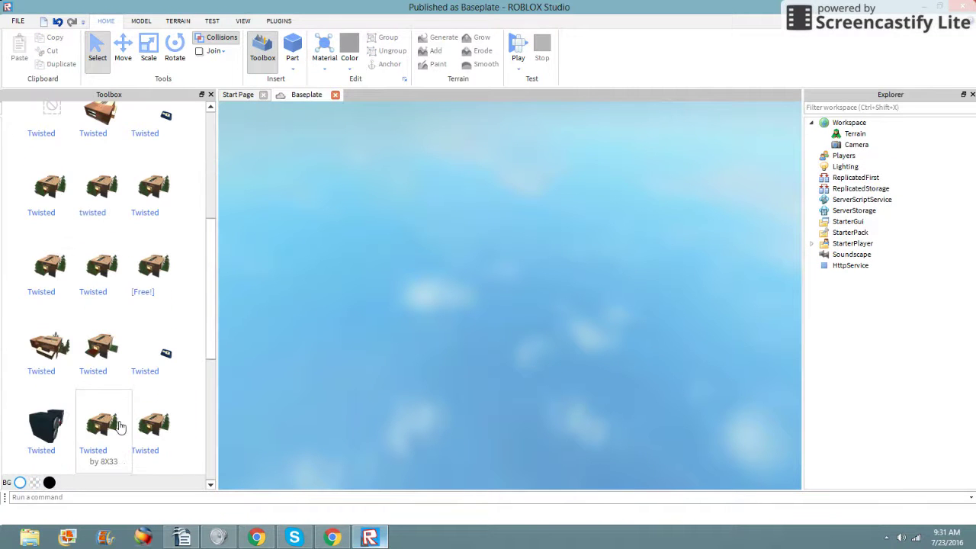
pyautogui.click(118, 430)
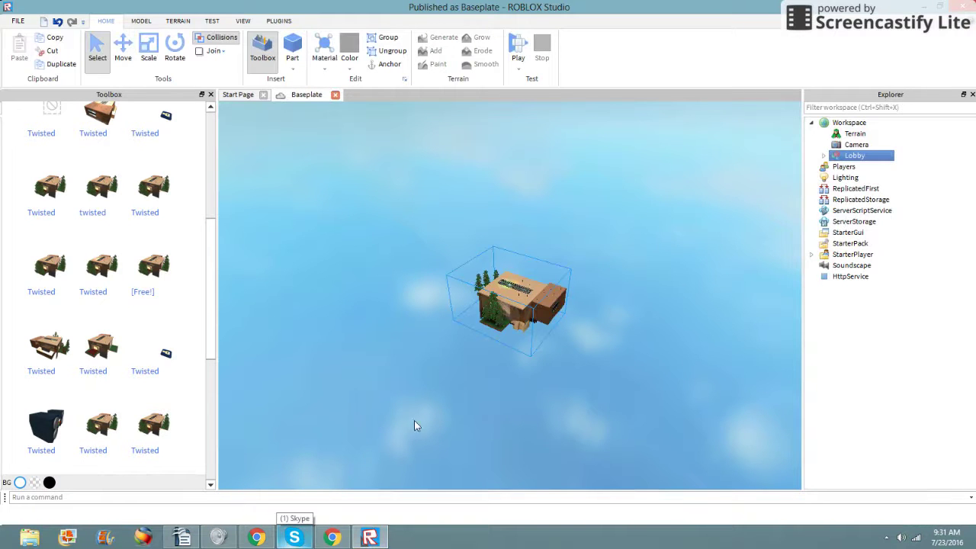
# Step: Inspect the interior of the inserted Lobby model, moving around the character beside the Emote Pack sign
pyautogui.scroll(10, 416, 420)
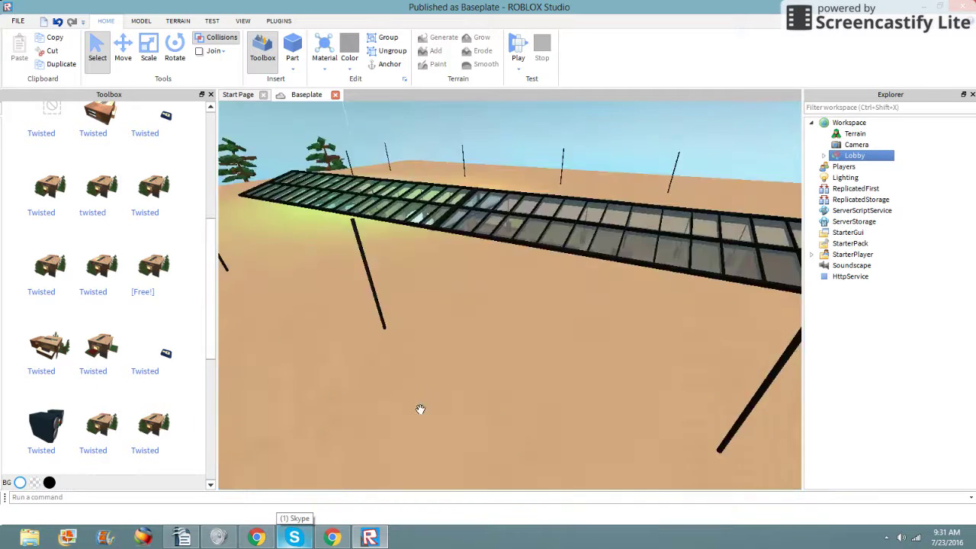
pyautogui.scroll(10, 420, 409)
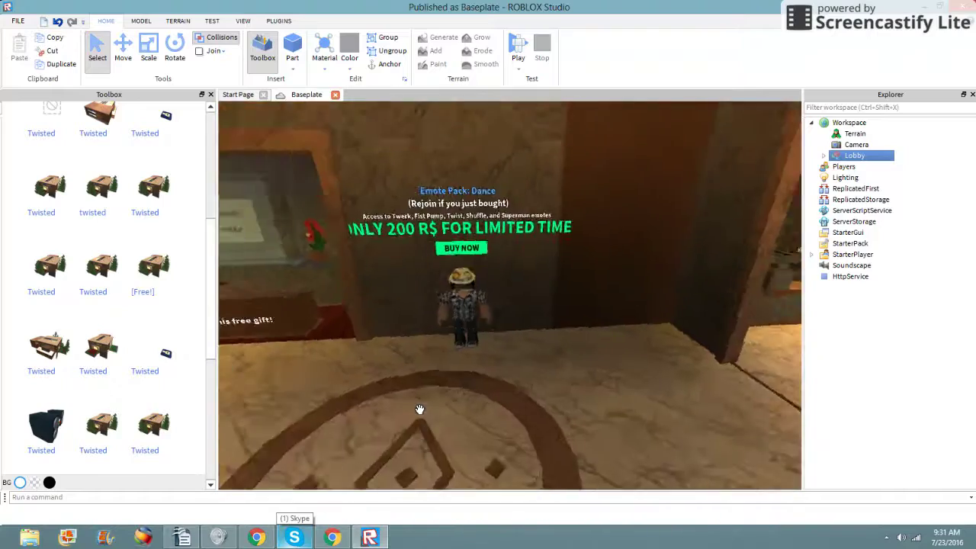
pyautogui.moveTo(419, 409); pyautogui.dragTo(429, 391, button='right')
pyautogui.press('w')
pyautogui.press('w')
pyautogui.press('s')
pyautogui.press('w')
pyautogui.press('s')
pyautogui.moveTo(501, 390); pyautogui.dragTo(500, 393, button='right')
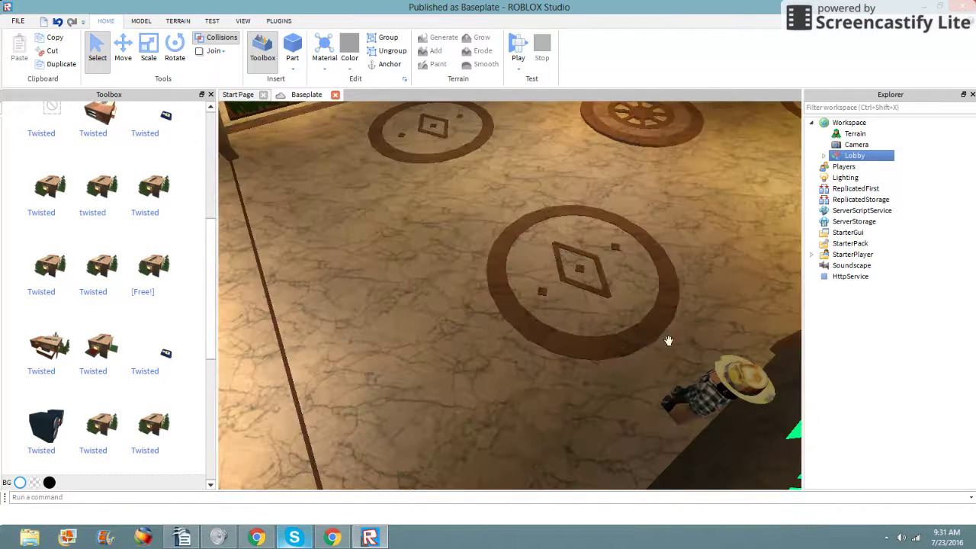
# Step: Expand the Lobby model in the object tree and look through its children for the character beside the sign
pyautogui.click(823, 156)
pyautogui.scroll(-7, 918, 344)
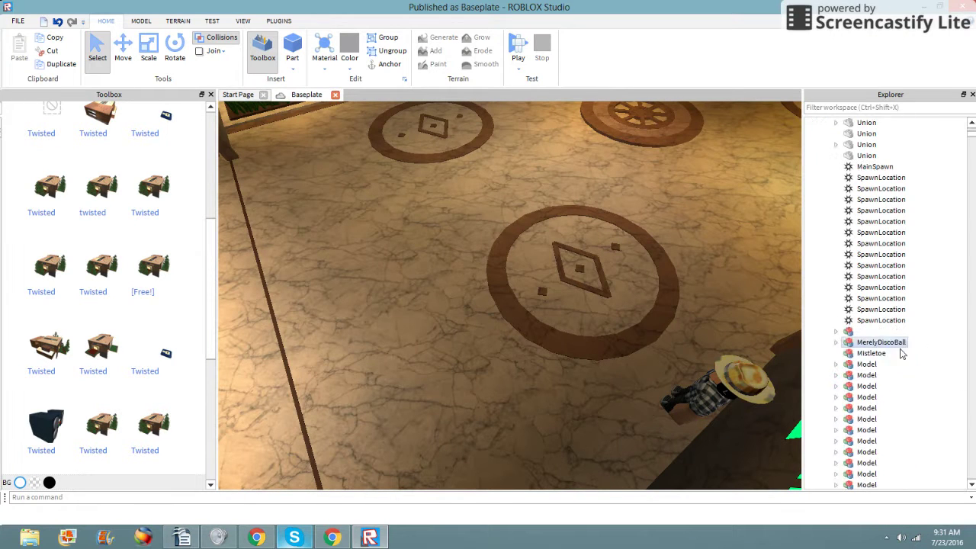
pyautogui.click(883, 342)
pyautogui.scroll(-5, 882, 347)
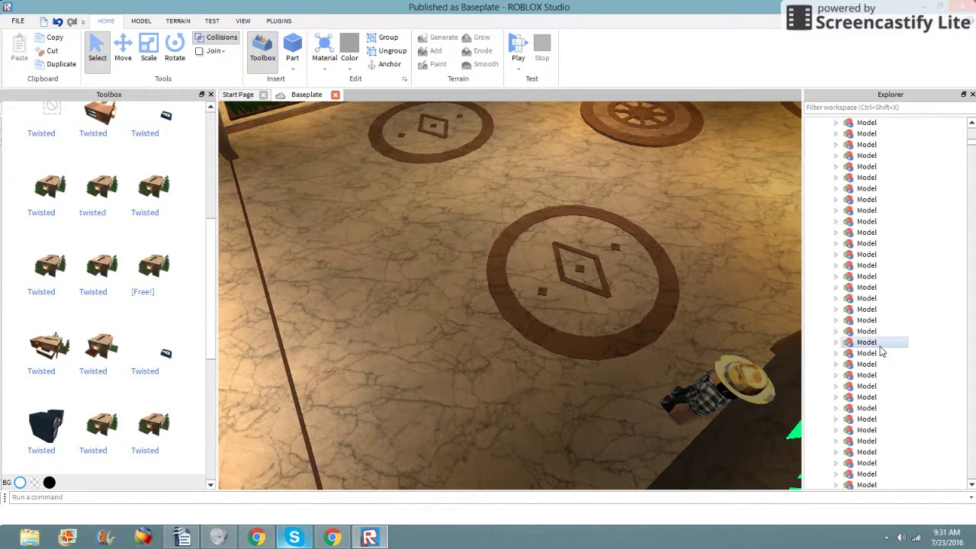
pyautogui.scroll(-15, 881, 351)
pyautogui.click(876, 387)
pyautogui.scroll(-12, 875, 388)
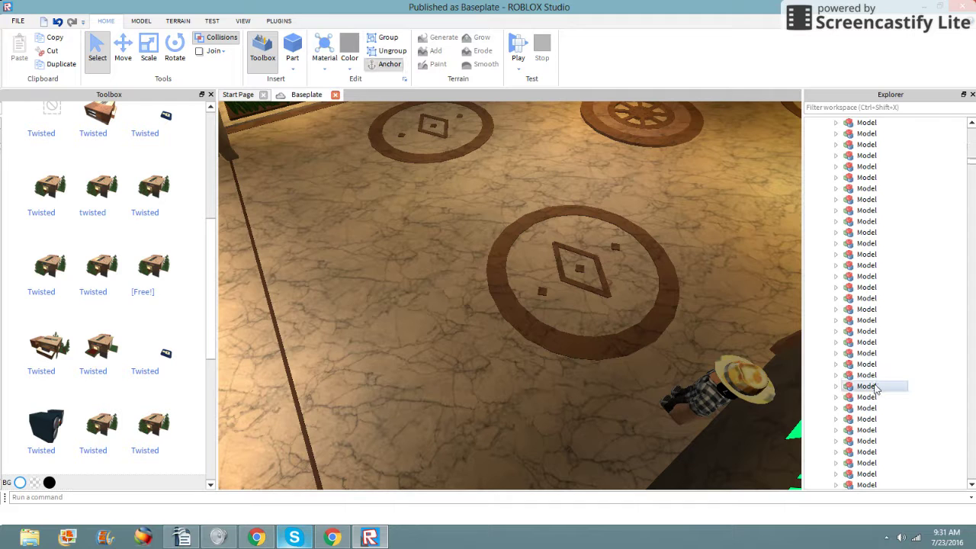
pyautogui.scroll(-4, 876, 387)
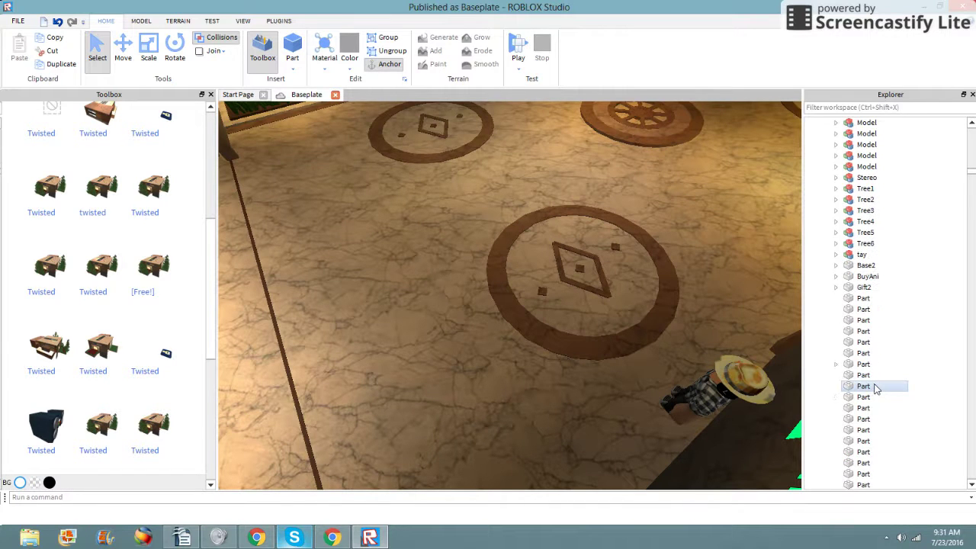
# Step: Select the tay character model inside the Lobby, check its contents and delete it
pyautogui.click(852, 255)
pyautogui.click(835, 255)
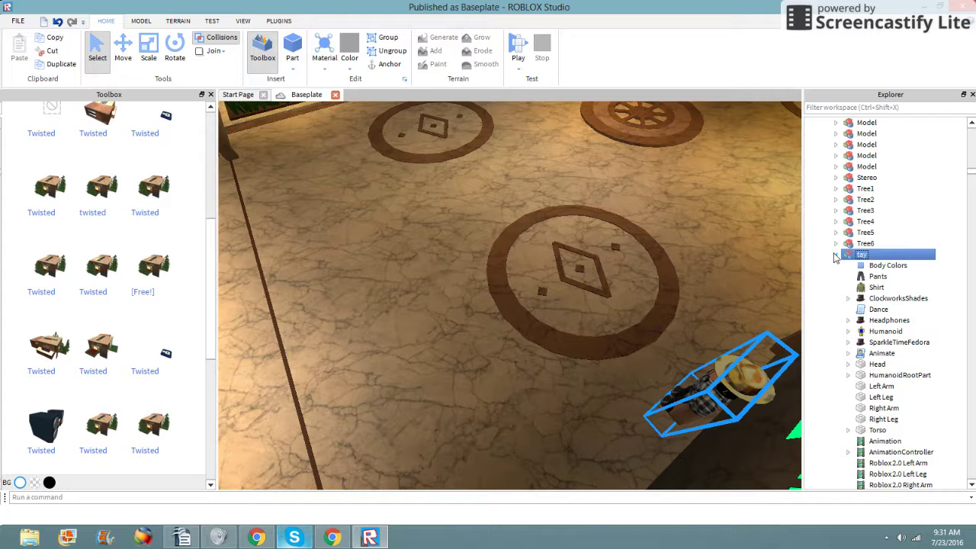
pyautogui.scroll(-2, 911, 429)
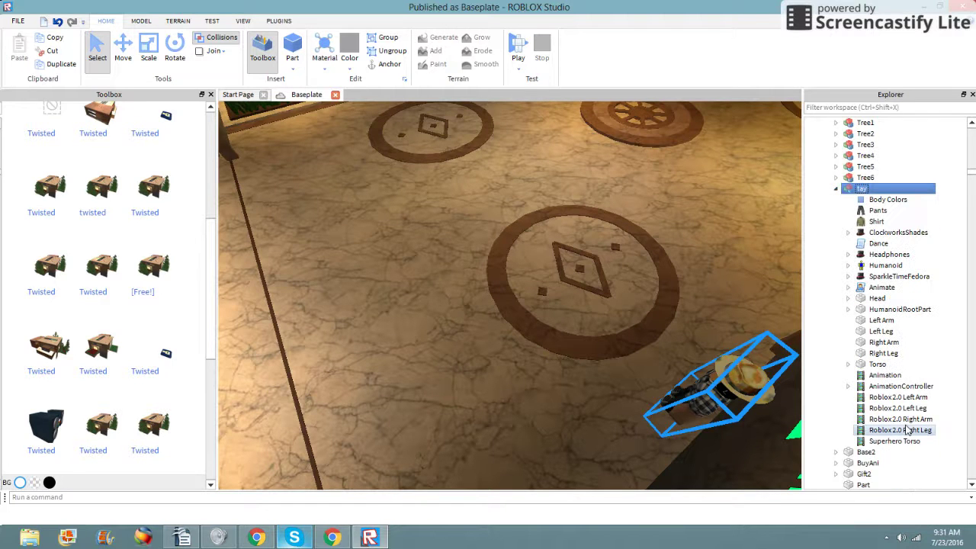
pyautogui.click(836, 188)
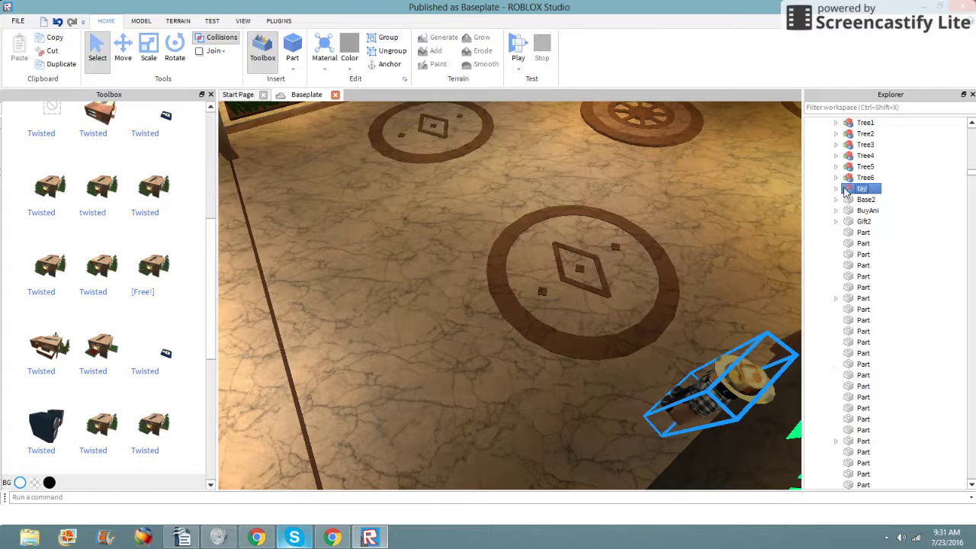
pyautogui.press('Delete')
pyautogui.moveTo(652, 216); pyautogui.dragTo(652, 216, button='right')
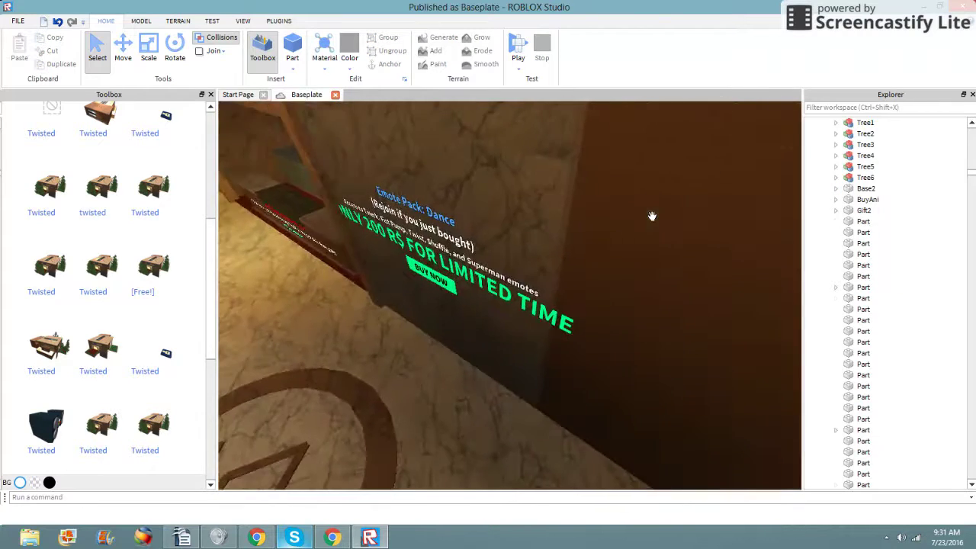
pyautogui.scroll(-10, 652, 216)
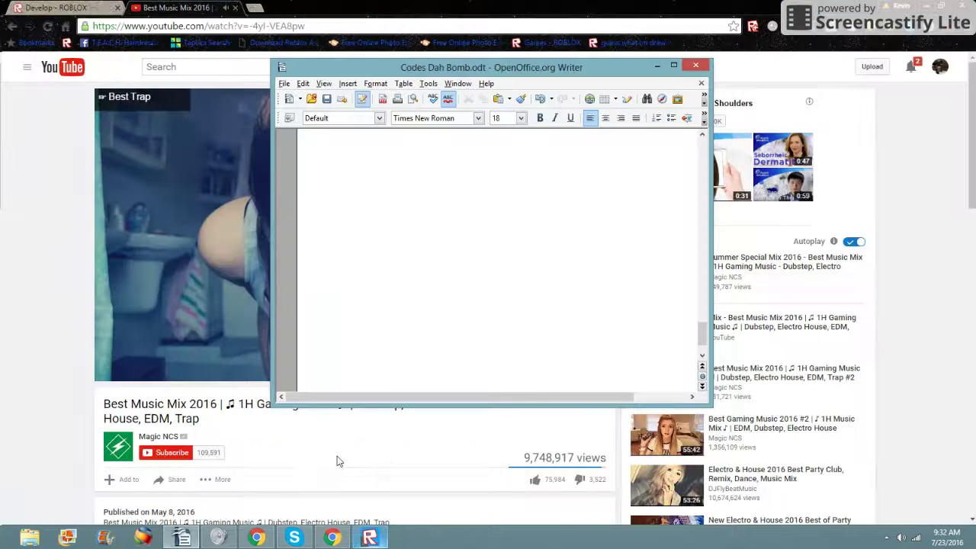
# Step: Write "Now. Go to “FILE”" in the Writer document and switch back to ROBLOX Studio to show its file commands
pyautogui.click(368, 532)
pyautogui.click(175, 534)
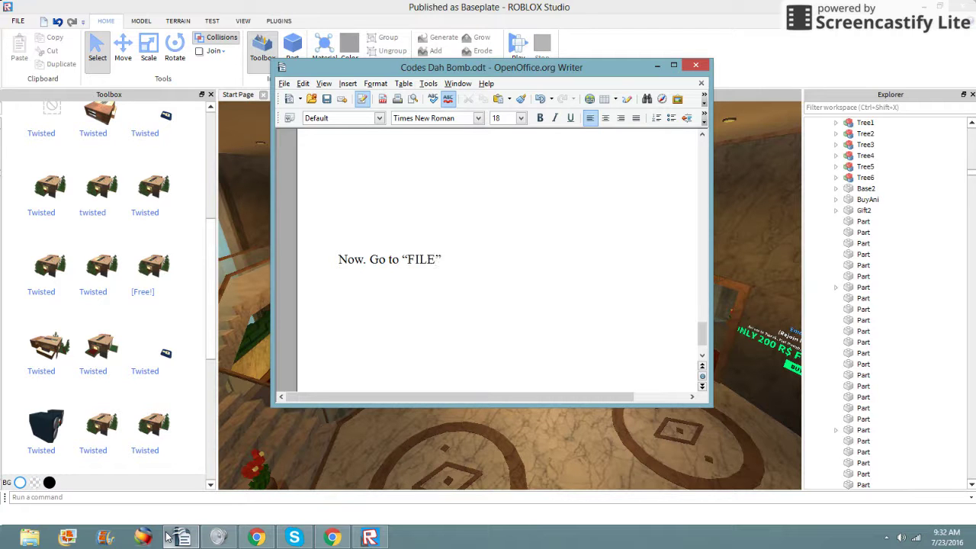
pyautogui.click(181, 537)
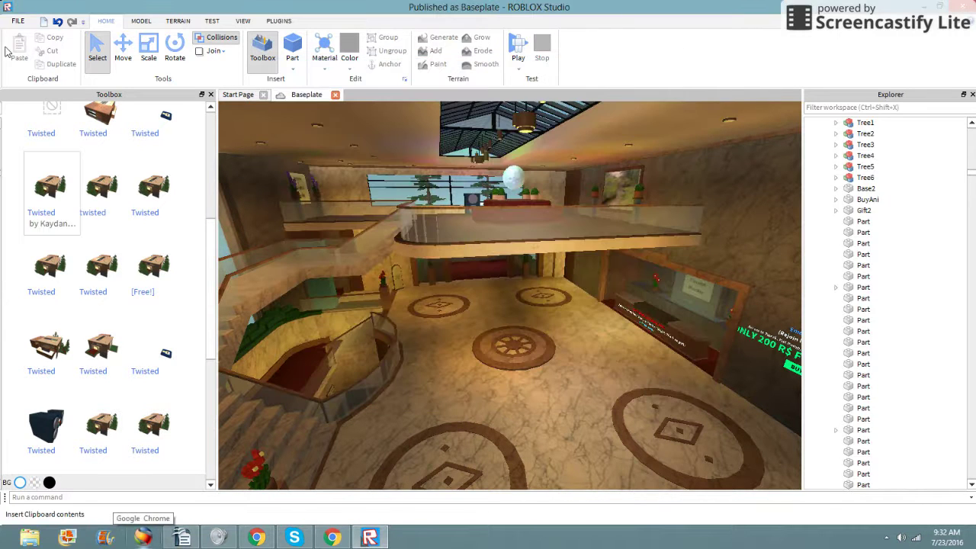
pyautogui.click(17, 21)
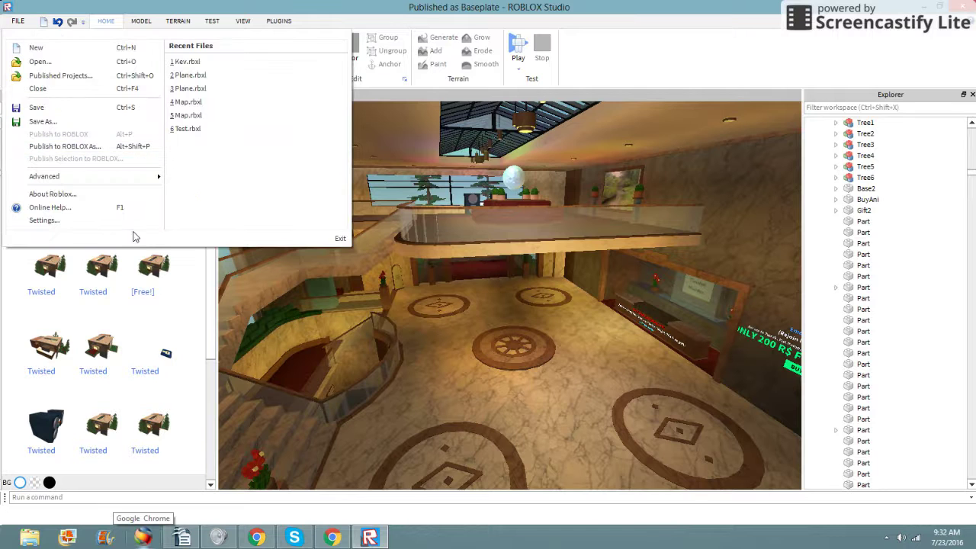
pyautogui.click(332, 538)
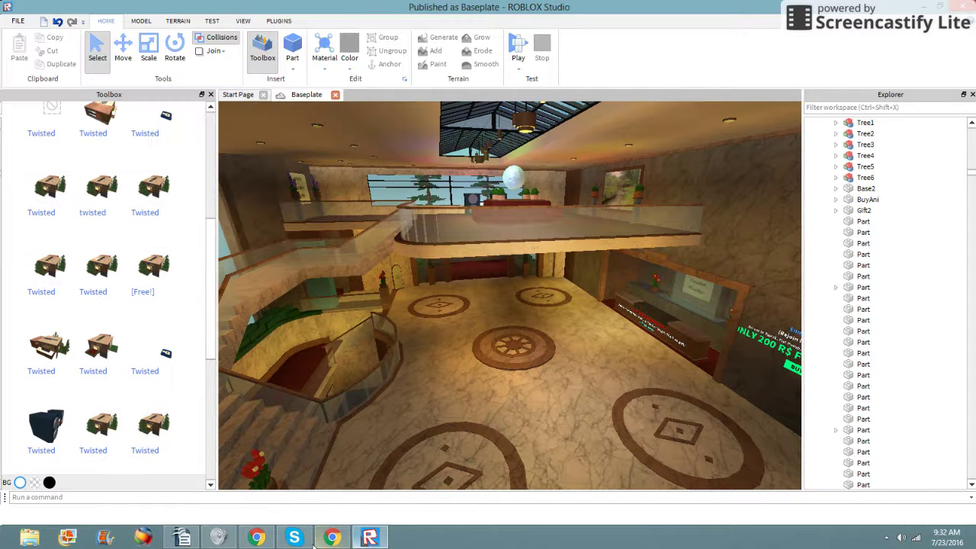
pyautogui.click(219, 538)
# Step: Replace the Writer text with "Some models won't let you copy it like this one here."
pyautogui.click(182, 537)
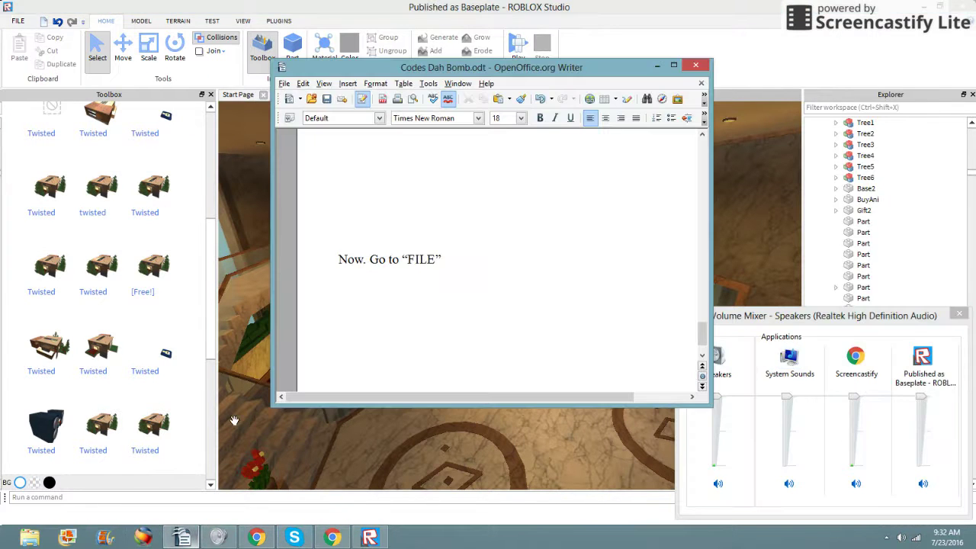
pyautogui.press('BackSpace')
pyautogui.press('BackSpace')
pyautogui.press('BackSpace')
pyautogui.press('BackSpace')
pyautogui.press('BackSpace')
pyautogui.press('BackSpace')
pyautogui.press('BackSpace')
pyautogui.press('BackSpace')
pyautogui.press('BackSpace')
pyautogui.press('BackSpace')
pyautogui.press('BackSpace')
pyautogui.press('BackSpace')
pyautogui.press('BackSpace')
pyautogui.write("Some models won't let y")
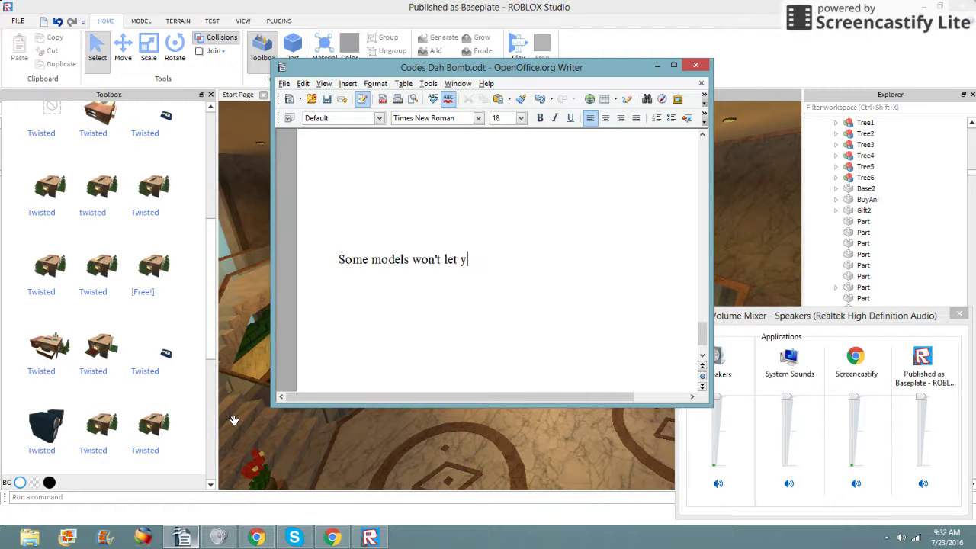
pyautogui.write('ou copy it like this one here.')
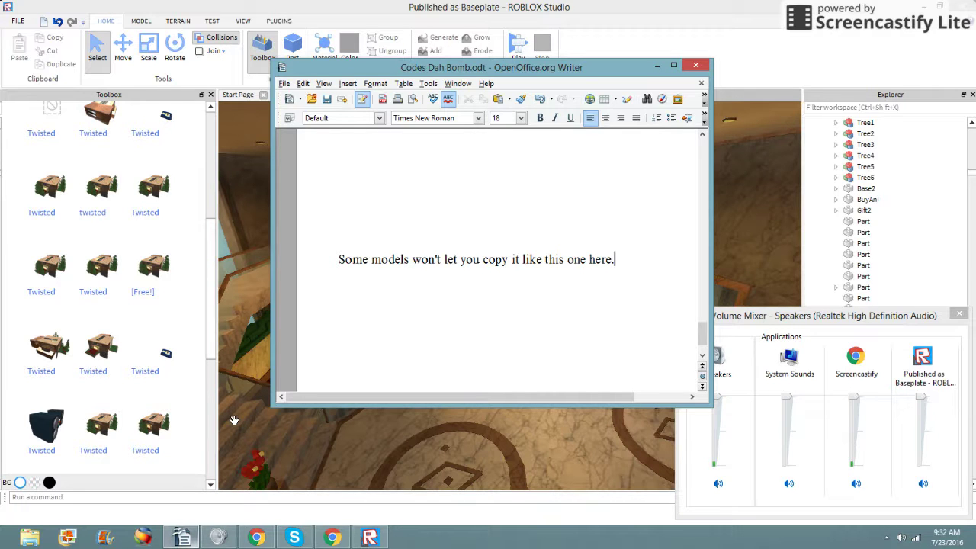
# Step: Switch to ROBLOX Studio, select the whole Lobby model and locate the Publish Selection to ROBLOX command
pyautogui.click(424, 429)
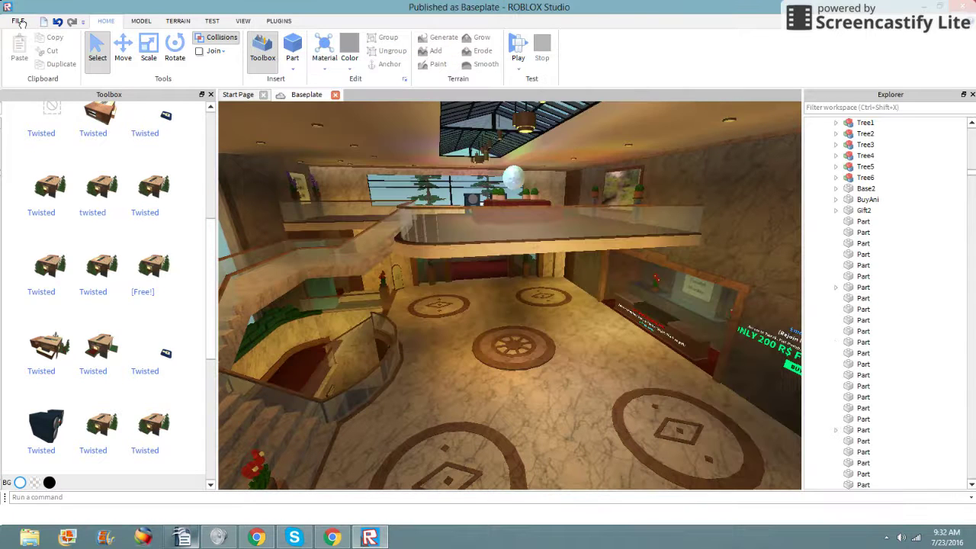
pyautogui.scroll(-5, 298, 429)
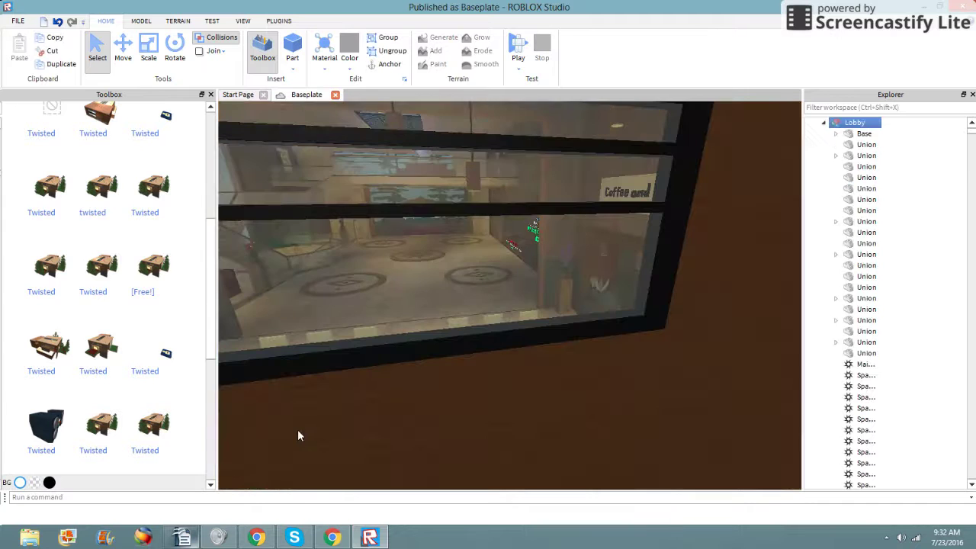
pyautogui.moveTo(355, 376); pyautogui.dragTo(353, 371, button='right')
pyautogui.click(17, 20)
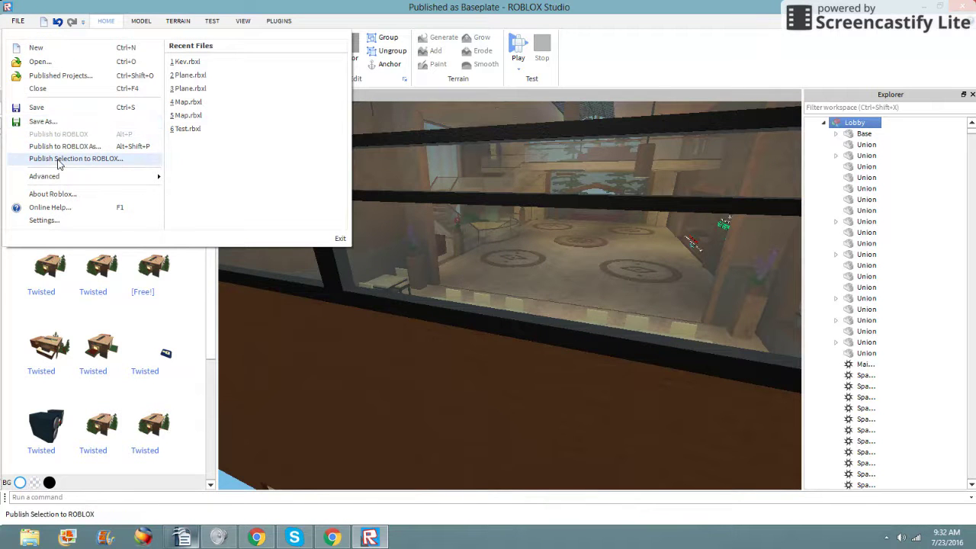
pyautogui.click(369, 537)
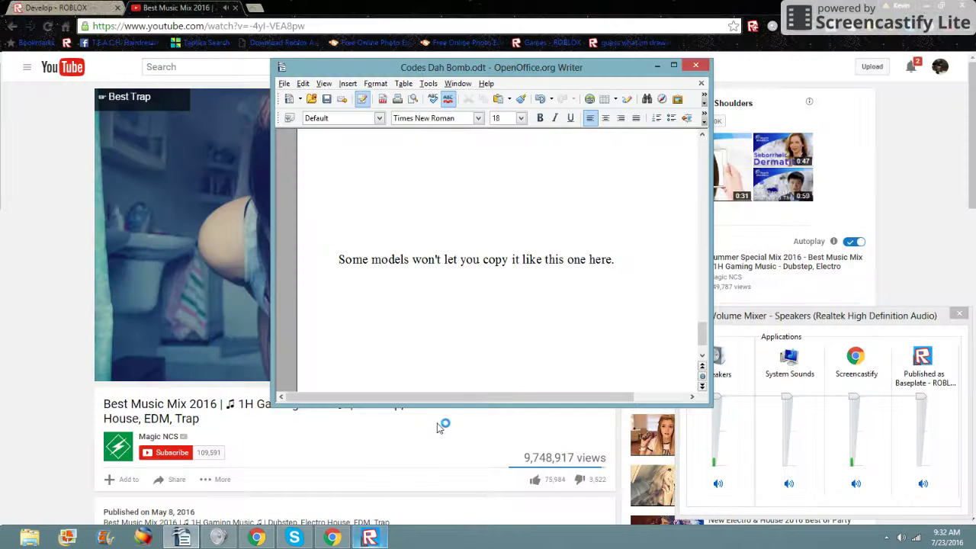
# Step: Erase the sentence about models that won't let you copy them from the Writer document
pyautogui.press('BackSpace')
pyautogui.press('BackSpace')
pyautogui.press('BackSpace')
pyautogui.press('BackSpace')
pyautogui.press('BackSpace')
pyautogui.press('BackSpace')
pyautogui.press('BackSpace')
pyautogui.press('BackSpace')
pyautogui.press('BackSpace')
pyautogui.press('BackSpace')
pyautogui.press('BackSpace')
pyautogui.press('BackSpace')
pyautogui.press('BackSpace')
pyautogui.press('BackSpace')
pyautogui.press('BackSpace')
pyautogui.press('BackSpace')
pyautogui.press('BackSpace')
pyautogui.press('BackSpace')
pyautogui.press('BackSpace')
pyautogui.press('BackSpace')
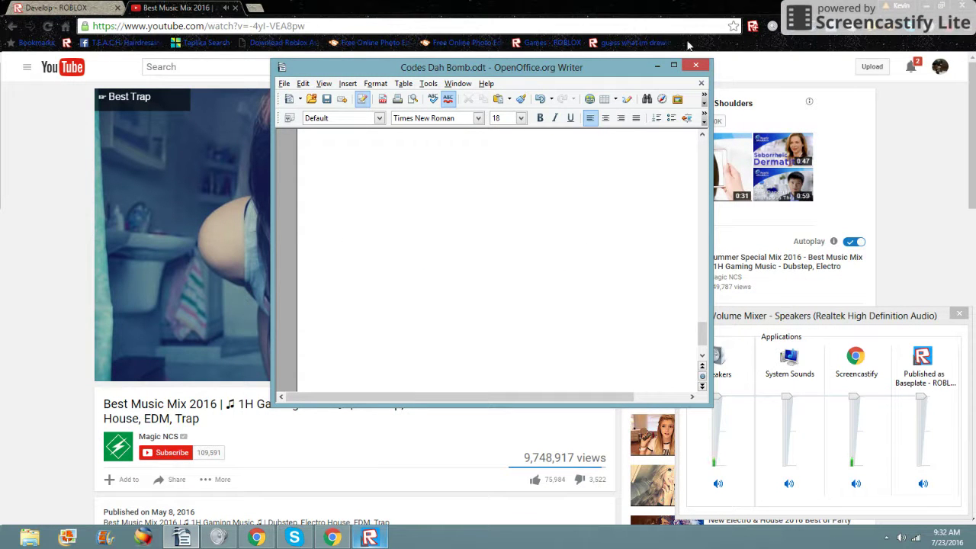
# Step: Move the Writer window aside and write "Just move it around and find which one you want."
pyautogui.moveTo(616, 65); pyautogui.dragTo(466, 59)
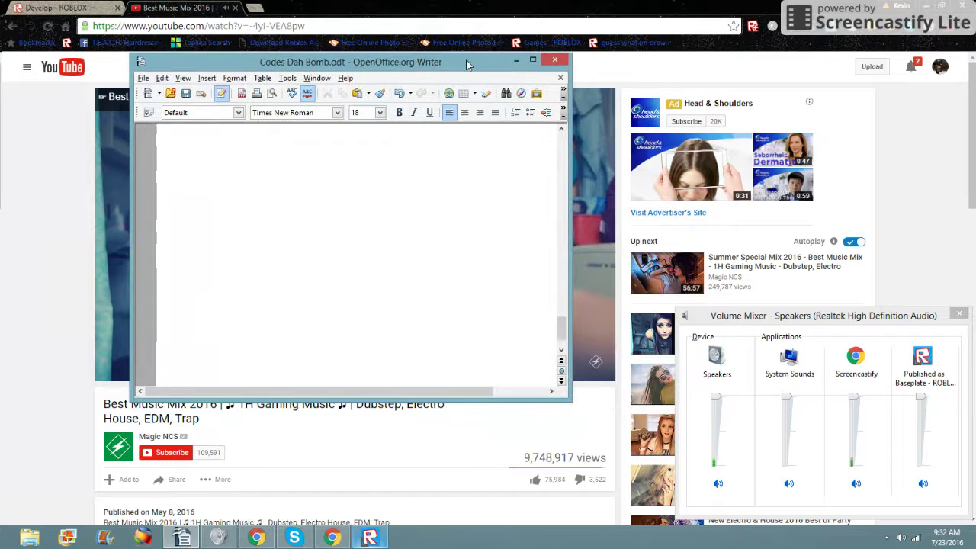
pyautogui.write('JUst')
pyautogui.press('BackSpace')
pyautogui.press('BackSpace')
pyautogui.press('BackSpace')
pyautogui.press('BackSpace')
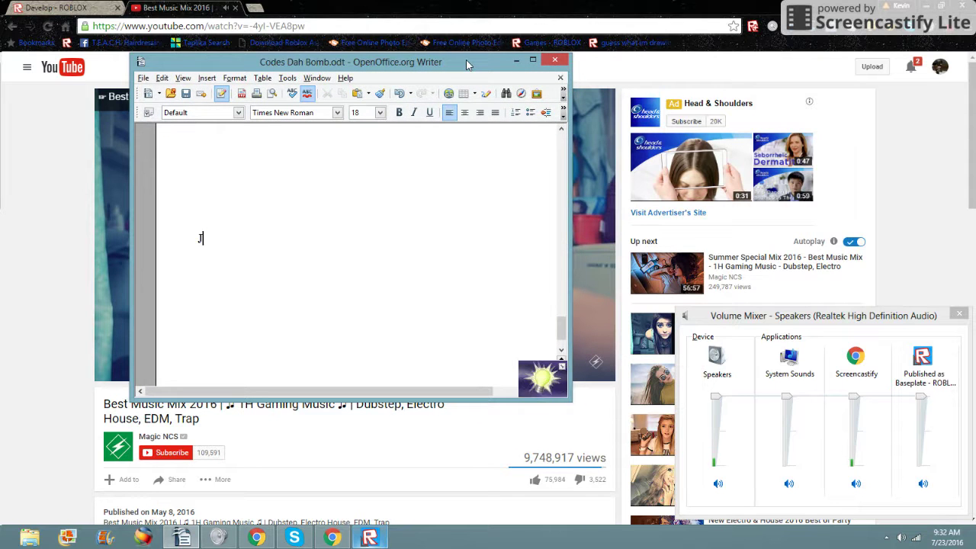
pyautogui.write('ust moce it around and fi')
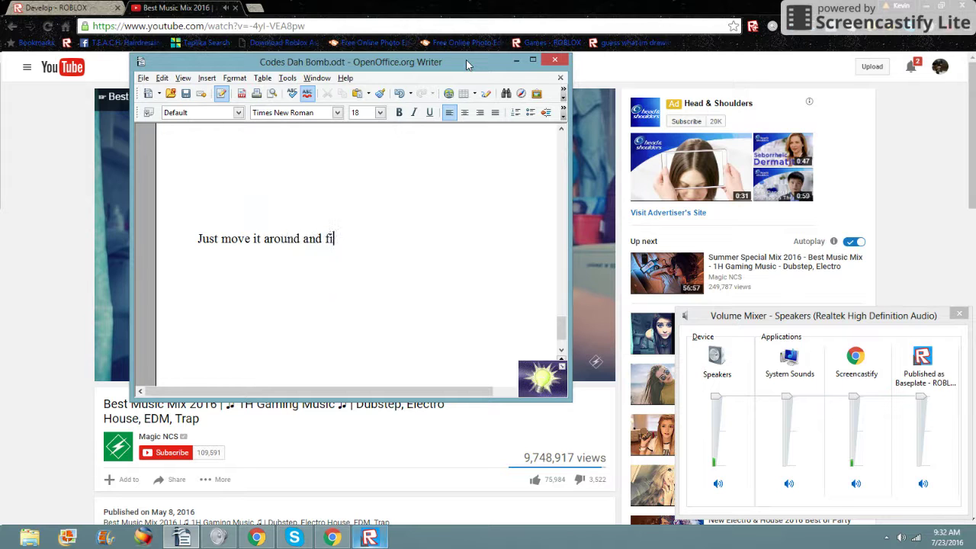
pyautogui.write('nd which one yo')
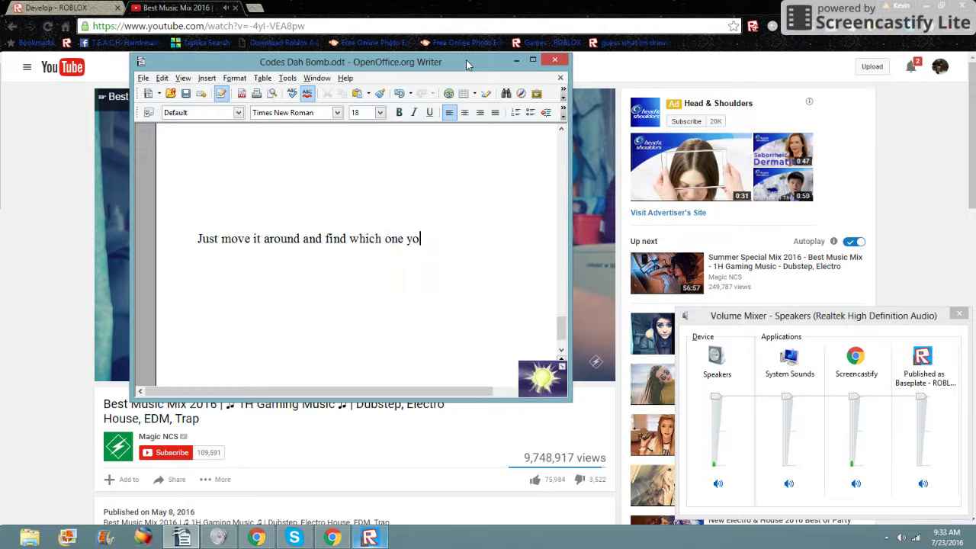
pyautogui.write('uw a')
pyautogui.press('BackSpace')
pyautogui.press('BackSpace')
pyautogui.press('BackSpace')
pyautogui.write('want.')
# Step: Reword the end of the sentence so it reads "Just move it around and find Where you want it."
pyautogui.press('BackSpace')
pyautogui.press('BackSpace')
pyautogui.press('BackSpace')
pyautogui.press('BackSpace')
pyautogui.press('BackSpace')
pyautogui.press('BackSpace')
pyautogui.press('BackSpace')
pyautogui.press('BackSpace')
pyautogui.press('BackSpace')
pyautogui.press('BackSpace')
pyautogui.press('BackSpace')
pyautogui.press('BackSpace')
pyautogui.press('BackSpace')
pyautogui.press('BackSpace')
pyautogui.press('BackSpace')
pyautogui.press('BackSpace')
pyautogui.press('BackSpace')
pyautogui.press('BackSpace')
pyautogui.press('BackSpace')
pyautogui.write('Where you want it.')
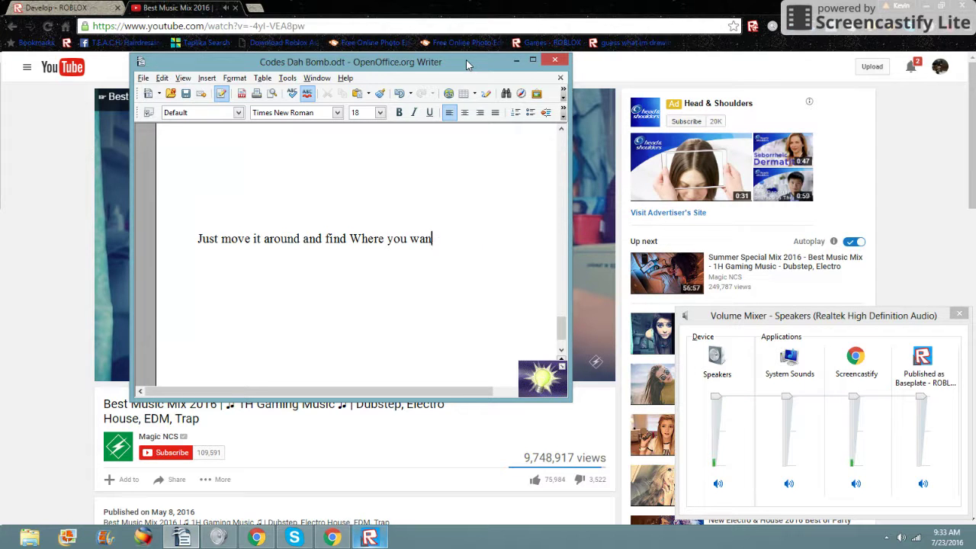
# Step: Erase the sentence about moving the model around from the Writer document
pyautogui.press('BackSpace')
pyautogui.press('BackSpace')
pyautogui.press('BackSpace')
pyautogui.press('BackSpace')
pyautogui.press('BackSpace')
pyautogui.press('BackSpace')
pyautogui.press('BackSpace')
pyautogui.press('BackSpace')
pyautogui.press('BackSpace')
pyautogui.press('BackSpace')
pyautogui.press('BackSpace')
pyautogui.press('BackSpace')
pyautogui.press('BackSpace')
pyautogui.press('BackSpace')
pyautogui.press('BackSpace')
pyautogui.press('BackSpace')
pyautogui.press('BackSpace')
pyautogui.press('BackSpace')
pyautogui.press('BackSpace')
pyautogui.press('BackSpace')
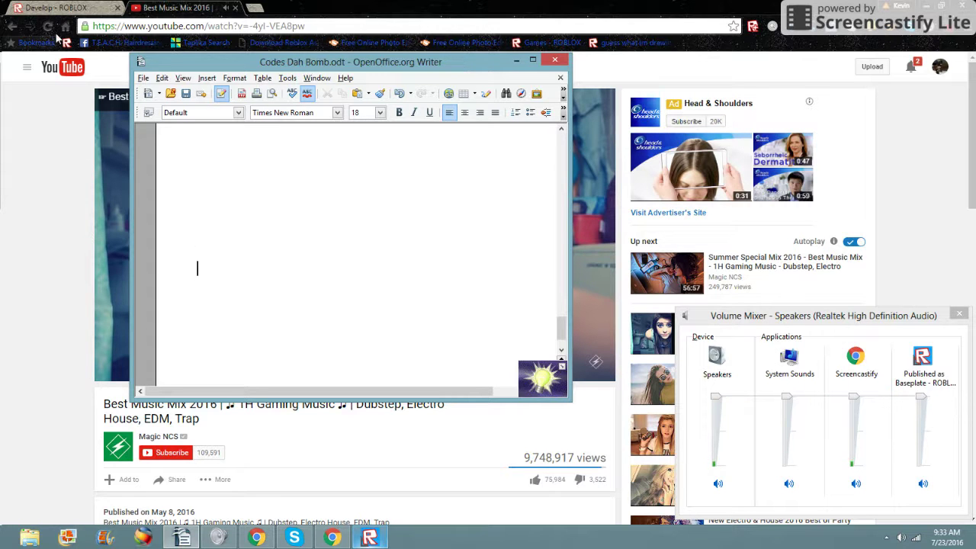
# Step: Switch to ROBLOX Studio and view the whole lobby building from outside
pyautogui.click(61, 8)
pyautogui.click(368, 538)
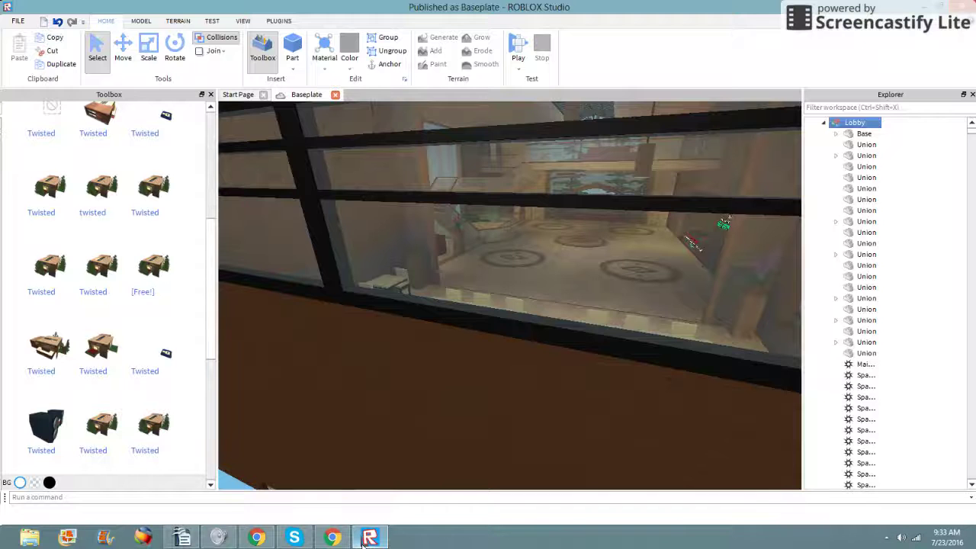
pyautogui.press('w')
pyautogui.moveTo(393, 407); pyautogui.dragTo(367, 433, button='right')
pyautogui.press('w')
pyautogui.press('s')
pyautogui.press('s')
pyautogui.press('w')
pyautogui.press('s')
pyautogui.click(369, 537)
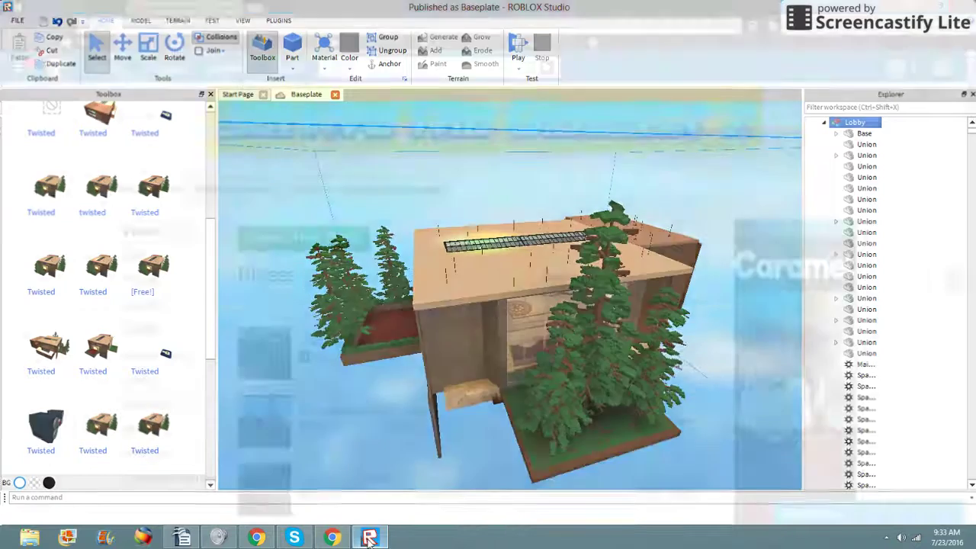
pyautogui.click(369, 537)
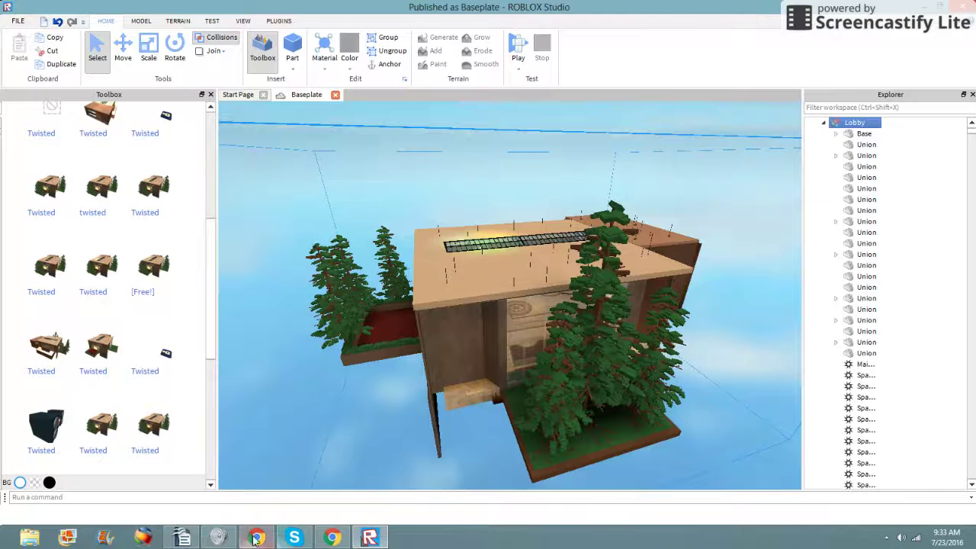
# Step: Write "Then “FILE”" in the Writer document and show the file commands in ROBLOX Studio
pyautogui.click(183, 537)
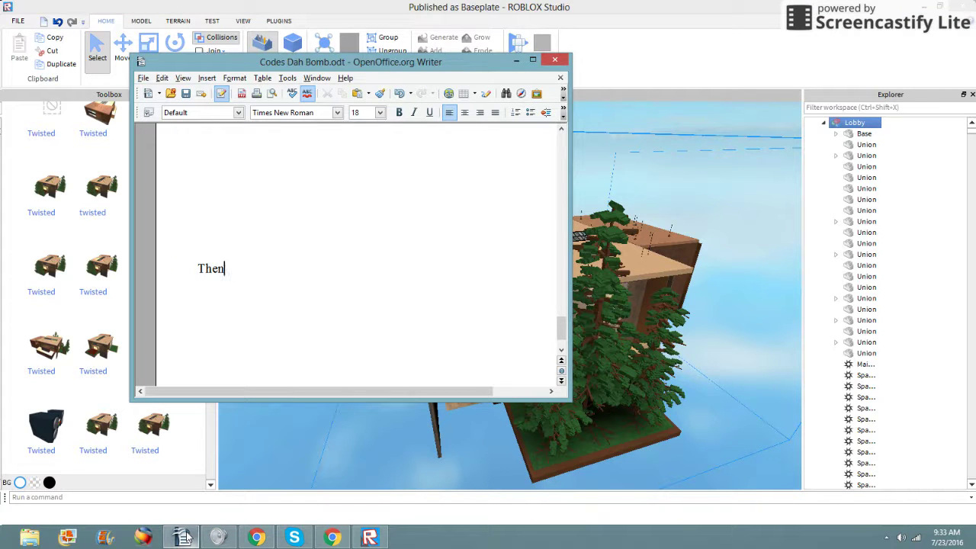
pyautogui.write('"Fl')
pyautogui.write('FILE”')
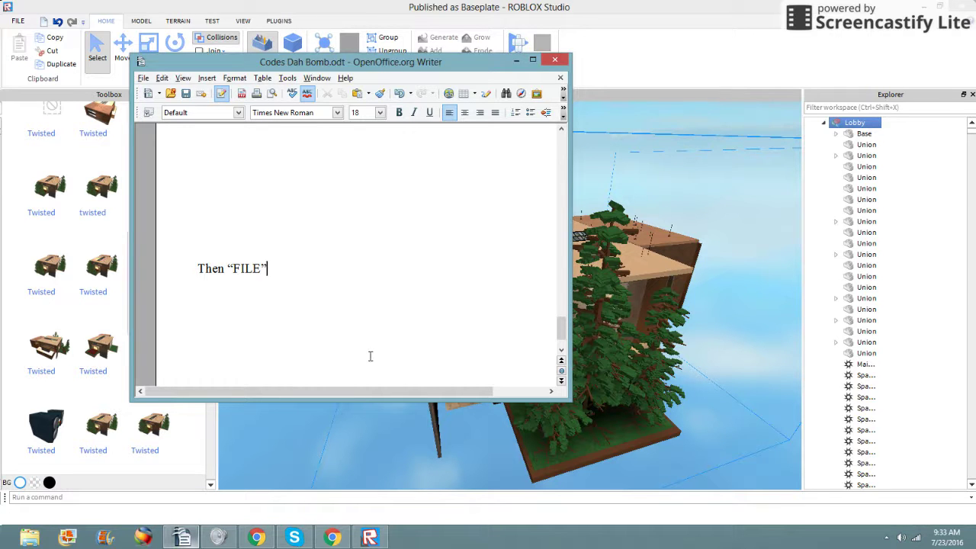
pyautogui.click(18, 20)
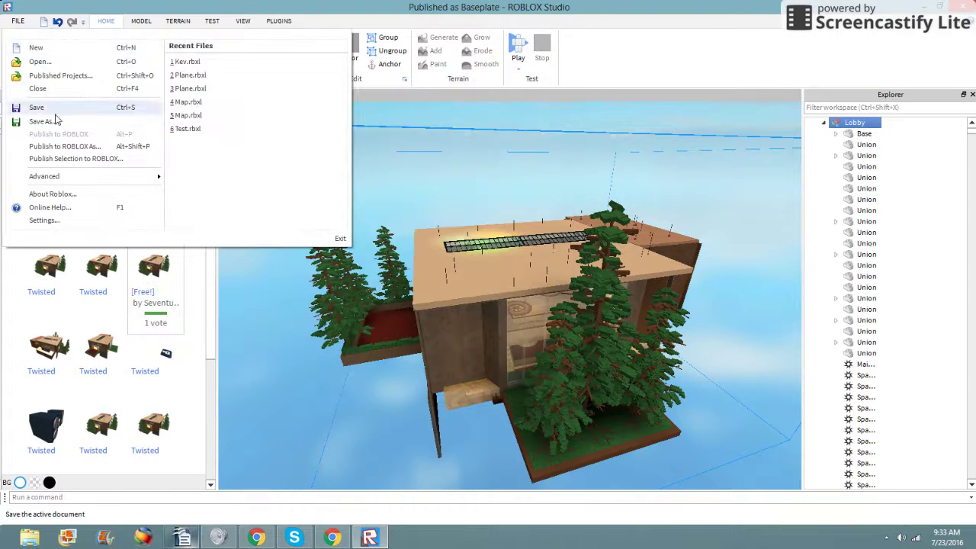
pyautogui.click(229, 290)
# Step: Replace the Writer text with "Publish Section to ROBLOX as."
pyautogui.click(181, 536)
pyautogui.press('BackSpace')
pyautogui.press('BackSpace')
pyautogui.press('BackSpace')
pyautogui.press('BackSpace')
pyautogui.press('BackSpace')
pyautogui.press('BackSpace')
pyautogui.press('BackSpace')
pyautogui.press('BackSpace')
pyautogui.press('BackSpace')
pyautogui.press('BackSpace')
pyautogui.press('BackSpace')
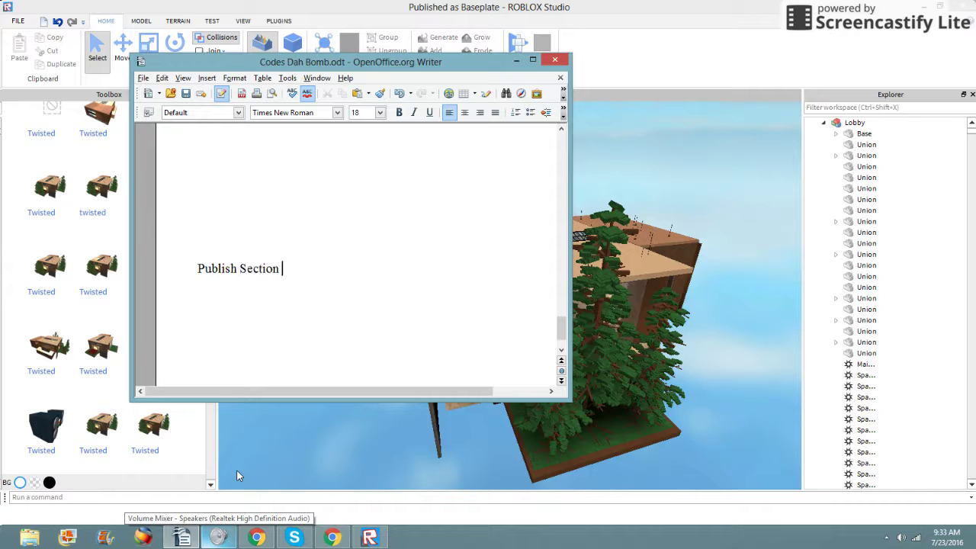
pyautogui.write('Publish Section to ROBLOX')
pyautogui.write('as.')
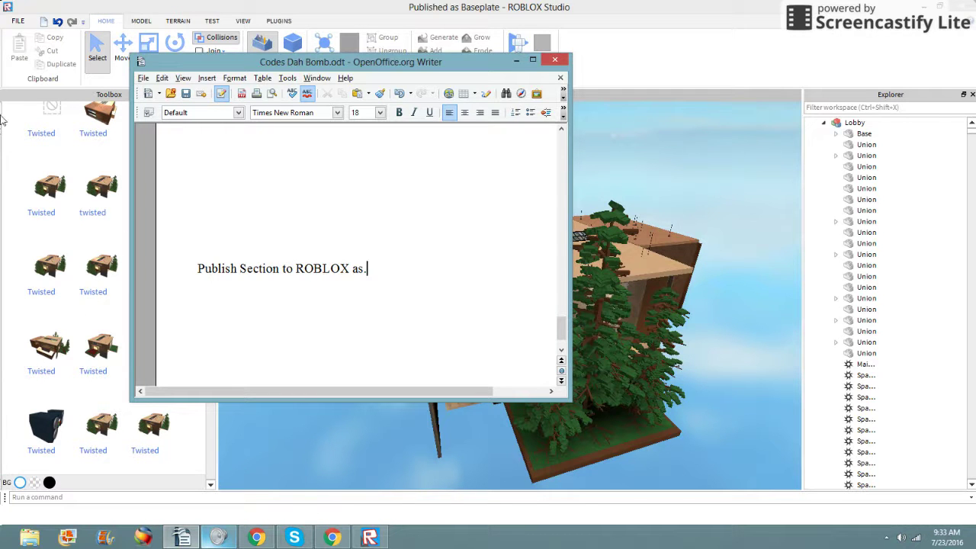
# Step: Select the Lobby model in ROBLOX Studio, reposition it in the scene and start publishing the selection to ROBLOX
pyautogui.click(15, 21)
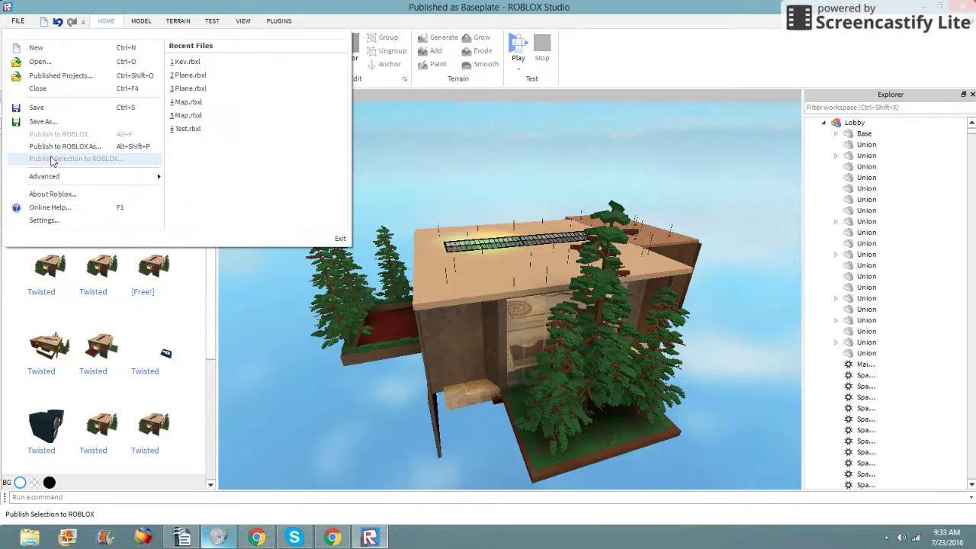
pyautogui.click(496, 310)
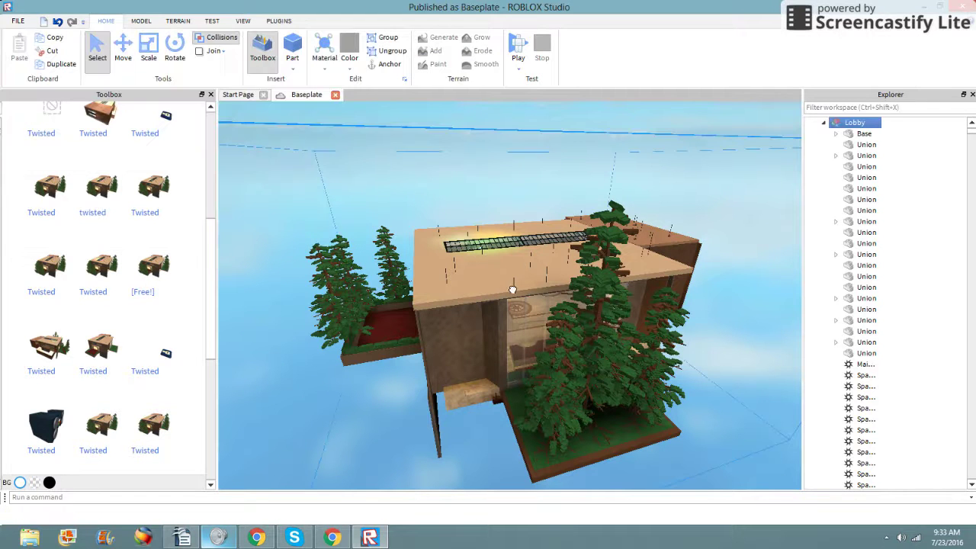
pyautogui.moveTo(452, 286); pyautogui.dragTo(478, 227)
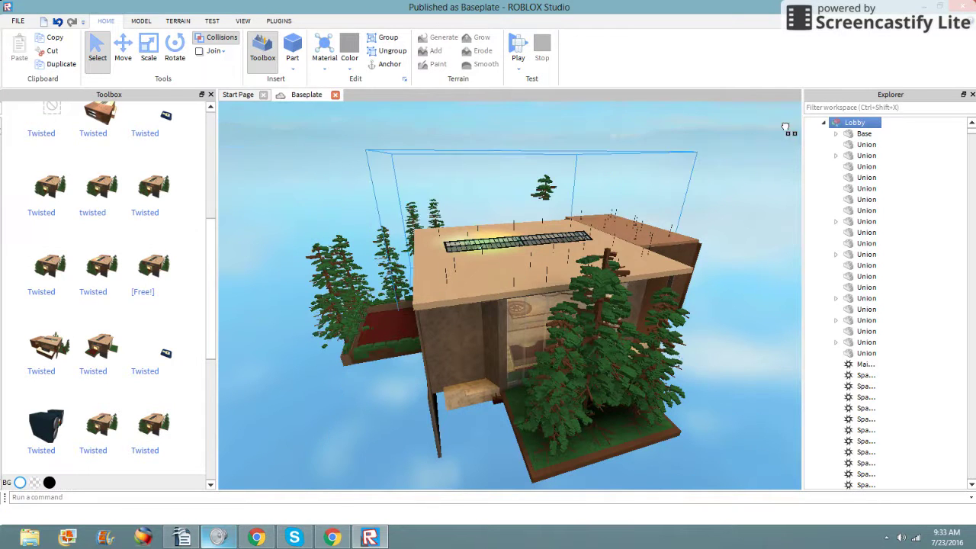
pyautogui.click(824, 123)
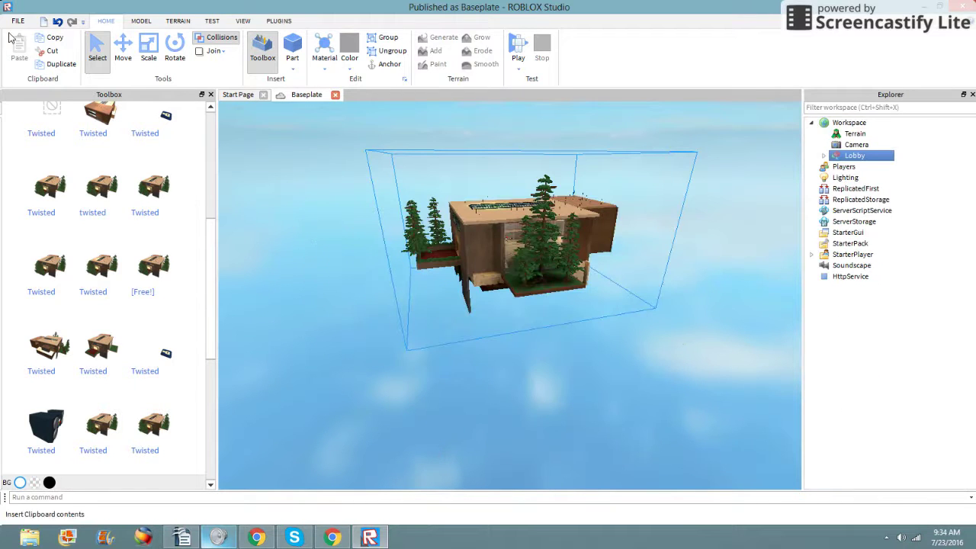
pyautogui.click(16, 20)
pyautogui.click(54, 158)
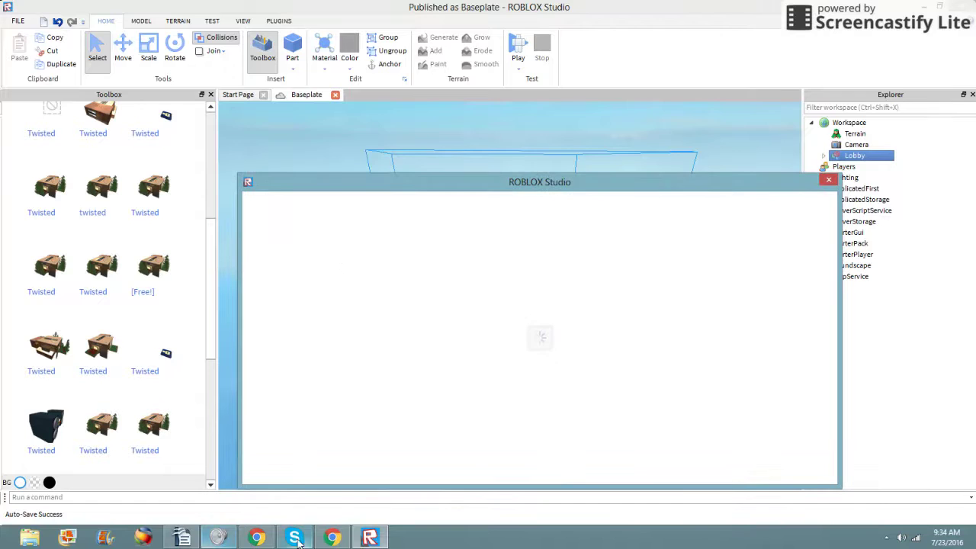
# Step: Switch to Writer and erase the line about publishing to ROBLOX
pyautogui.click(181, 538)
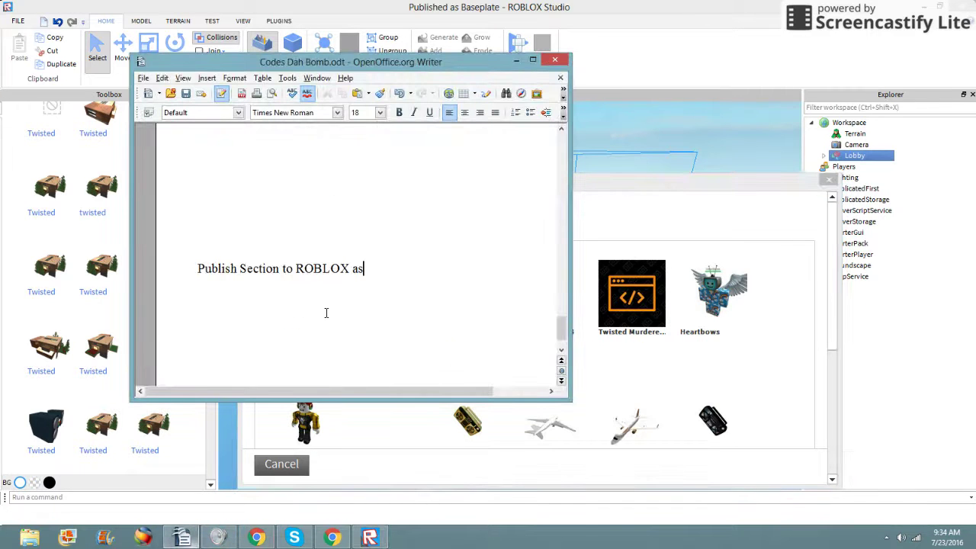
pyautogui.press('BackSpace')
pyautogui.press('BackSpace')
pyautogui.press('BackSpace')
pyautogui.press('BackSpace')
pyautogui.press('BackSpace')
pyautogui.press('BackSpace')
pyautogui.press('BackSpace')
pyautogui.press('BackSpace')
pyautogui.press('BackSpace')
pyautogui.press('BackSpace')
pyautogui.press('BackSpace')
pyautogui.press('BackSpace')
pyautogui.press('BackSpace')
pyautogui.press('BackSpace')
pyautogui.press('BackSpace')
pyautogui.press('BackSpace')
pyautogui.press('BackSpace')
pyautogui.press('BackSpace')
pyautogui.press('BackSpace')
pyautogui.press('BackSpace')
# Step: Write "Name it anything you want it to be named something like your model" in the Writer document
pyautogui.write('Name i')
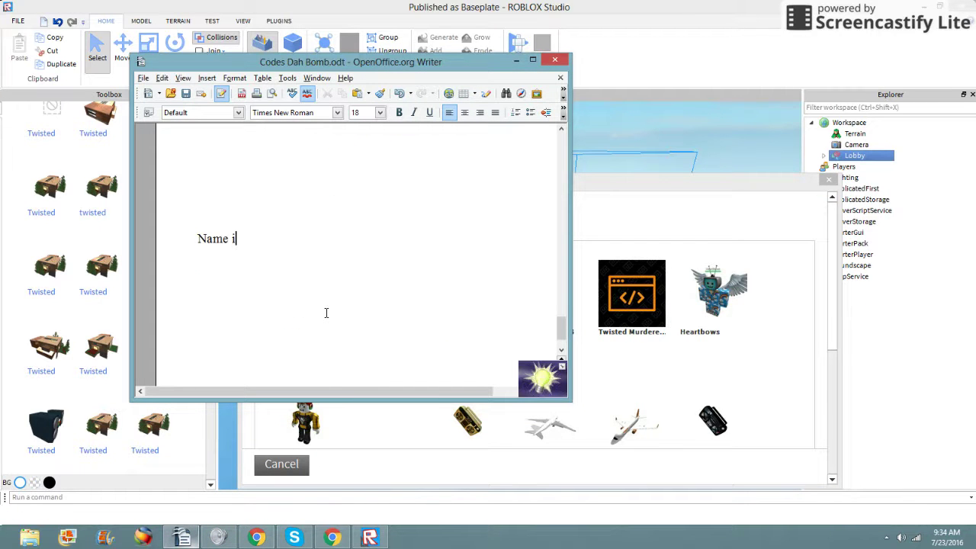
pyautogui.write('t anything yo')
pyautogui.press('BackSpace')
pyautogui.press('BackSpace')
pyautogui.press('BackSpace')
pyautogui.write('g yo')
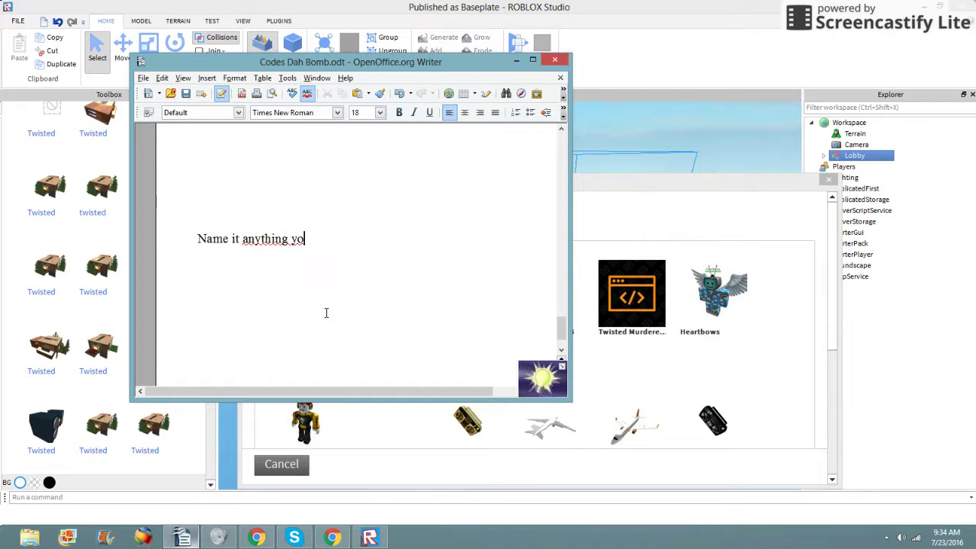
pyautogui.write('u want it to bne')
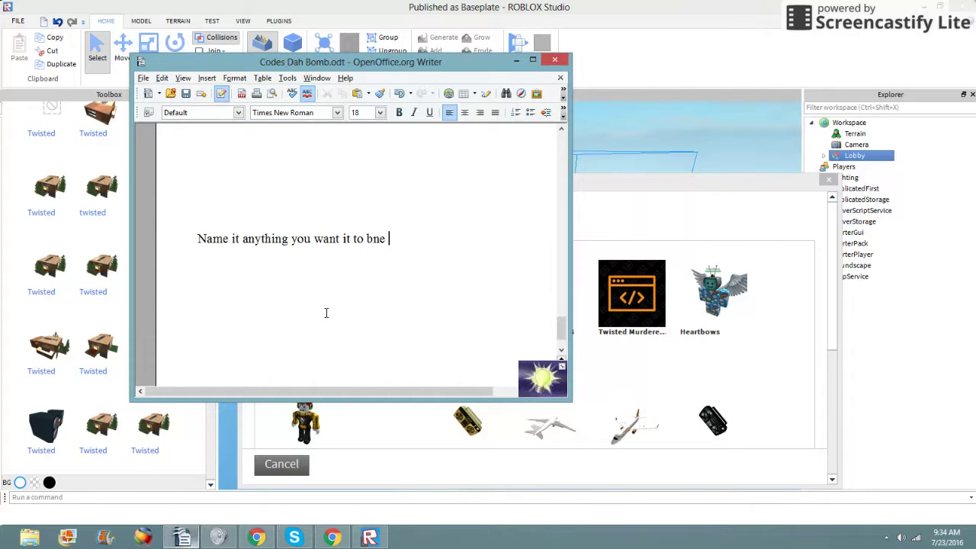
pyautogui.press('BackSpace')
pyautogui.write('name')
pyautogui.press('BackSpace')
pyautogui.press('BackSpace')
pyautogui.press('BackSpace')
pyautogui.press('BackSpace')
pyautogui.write('somethig')
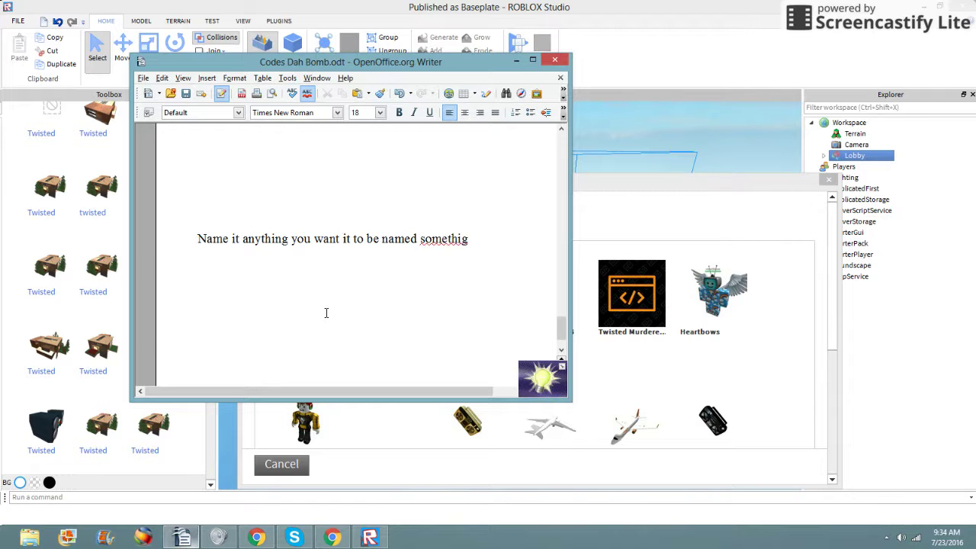
pyautogui.press('BackSpace')
pyautogui.press('BackSpace')
pyautogui.write('ng like yours')
pyautogui.press('BackSpace')
pyautogui.write('m')
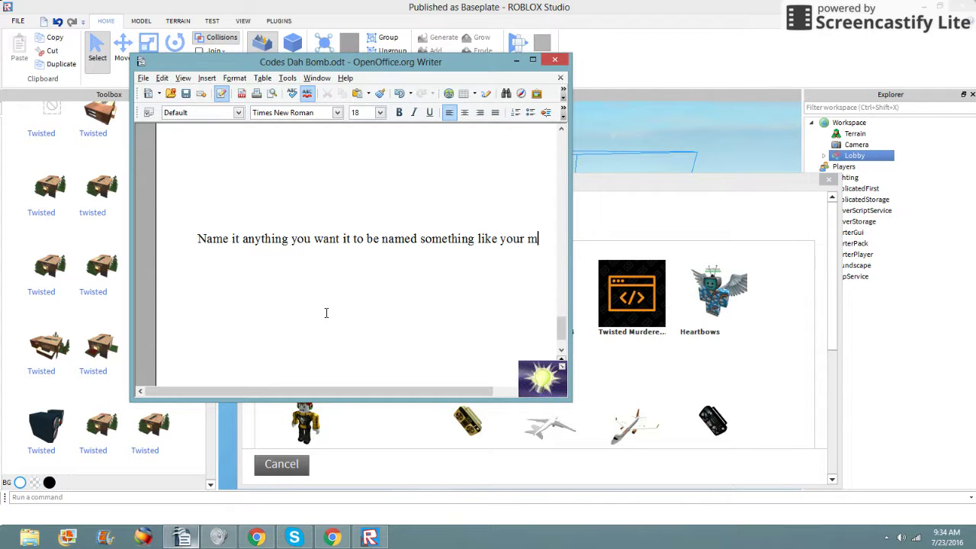
pyautogui.write('odel')
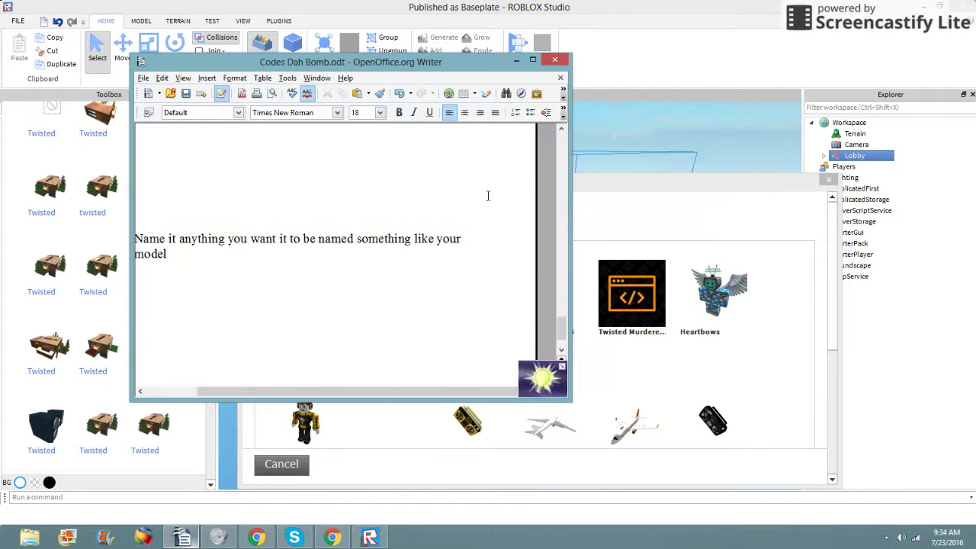
# Step: Publish the selection as a new model under My Models named "Twisted Murderer Spawn!" and close the upload dialog
pyautogui.click(614, 168)
pyautogui.click(364, 231)
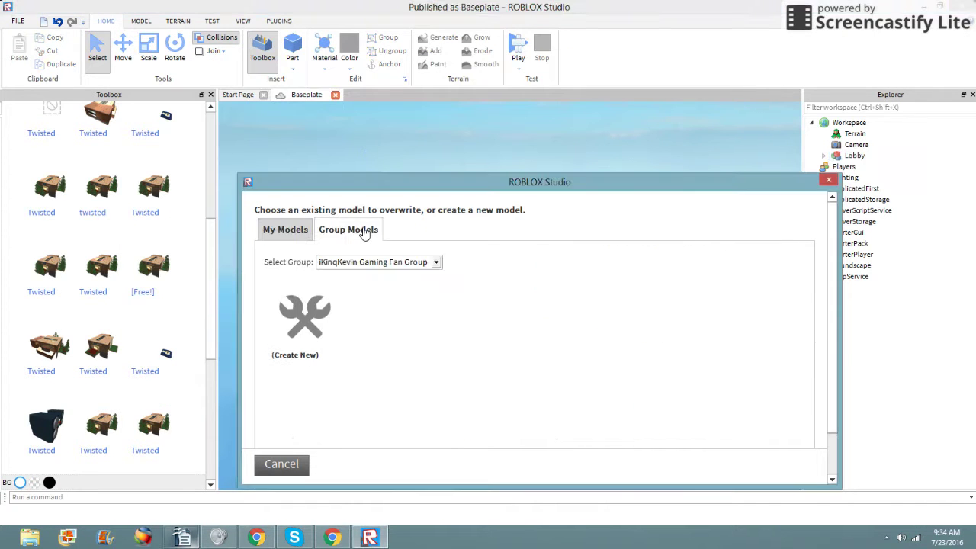
pyautogui.click(287, 229)
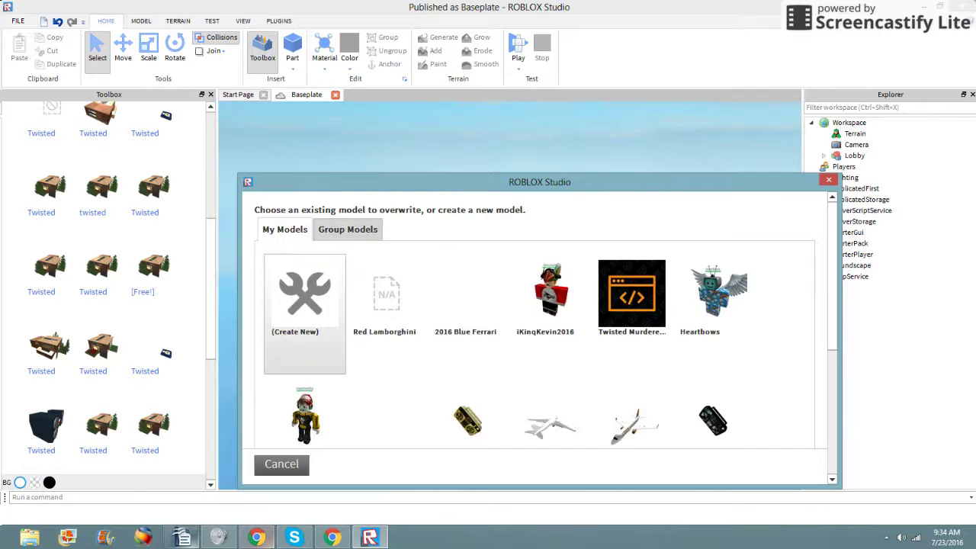
pyautogui.click(304, 313)
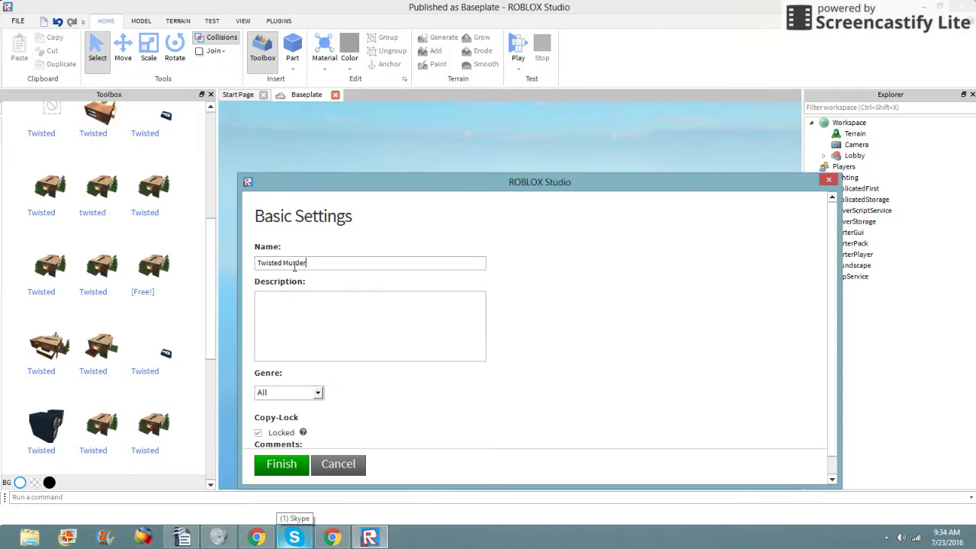
pyautogui.write('ers')
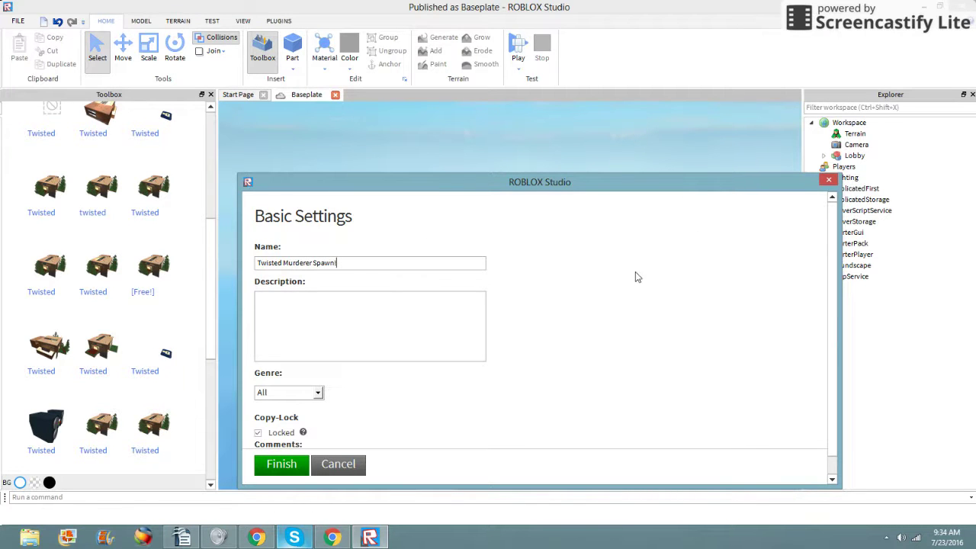
pyautogui.click(286, 464)
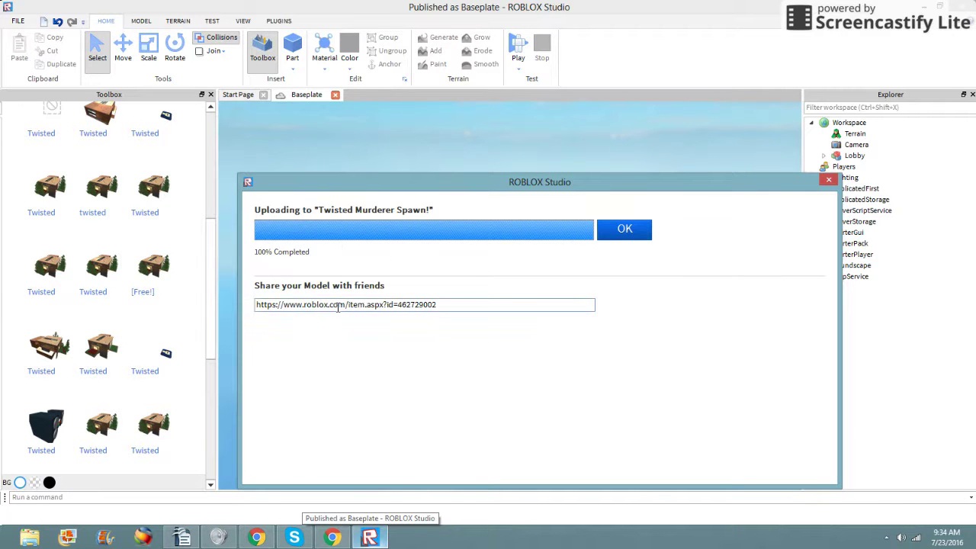
pyautogui.click(614, 231)
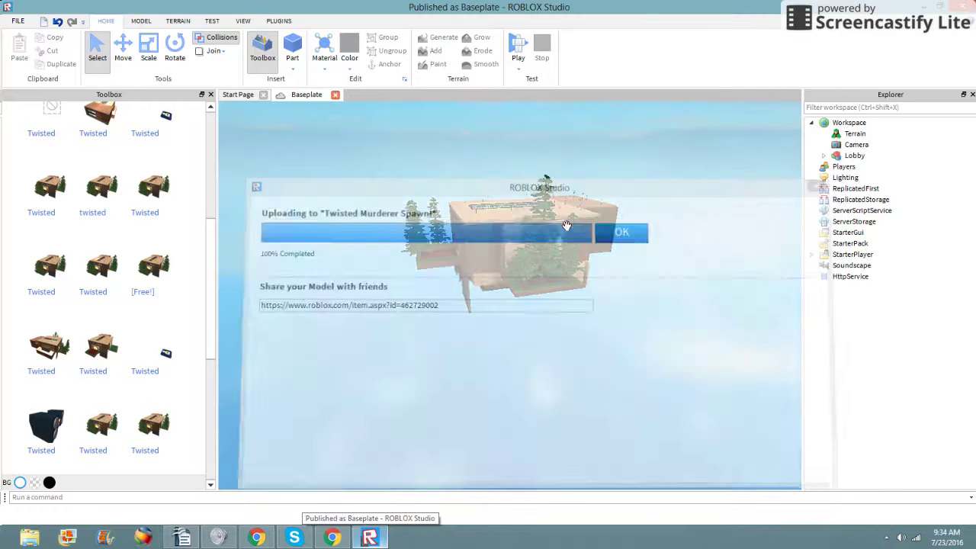
# Step: Delete the Lobby model from the workspace and return to the start of the Toolbox model results
pyautogui.scroll(1, 346, 176)
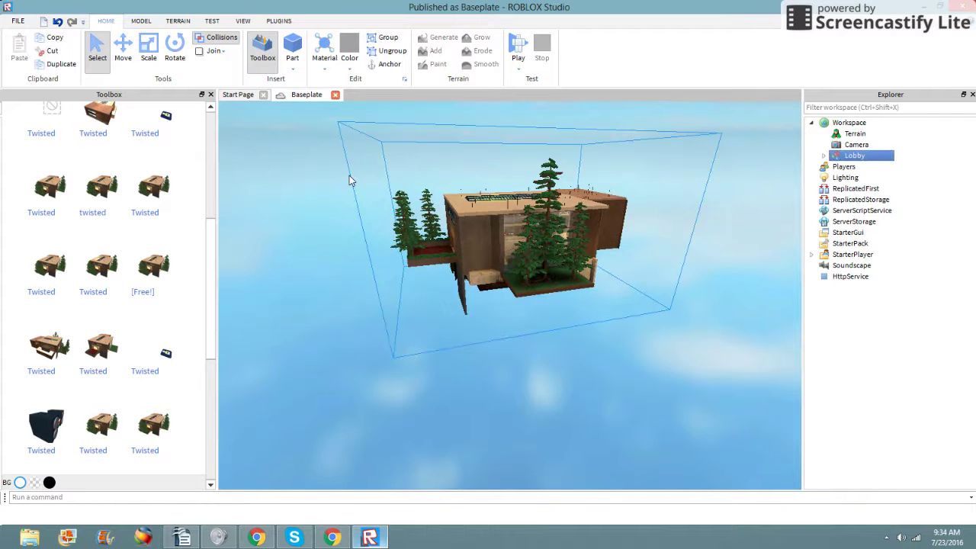
pyautogui.scroll(-2, 364, 192)
pyautogui.press('Delete')
pyautogui.scroll(3, 175, 244)
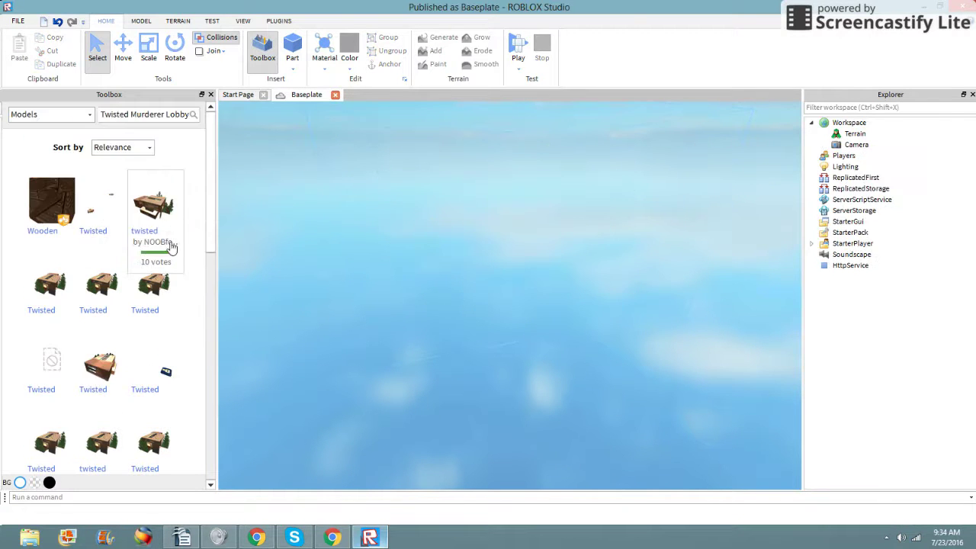
# Step: Switch to Writer and replace the current line with "Now lets go check and see if it's in our Inventory!"
pyautogui.click(196, 531)
pyautogui.moveTo(349, 285); pyautogui.dragTo(32, 224)
pyautogui.write('Now ')
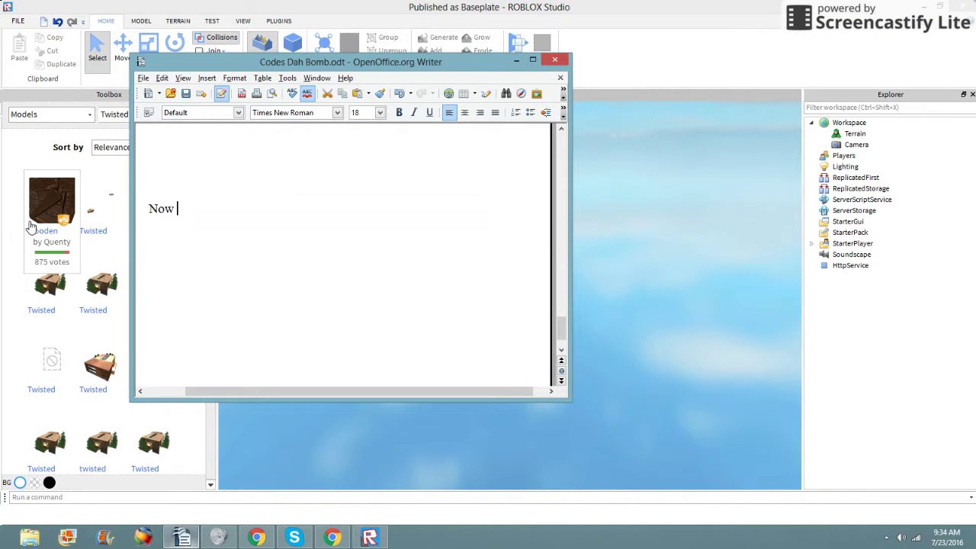
pyautogui.write('lets go checl a')
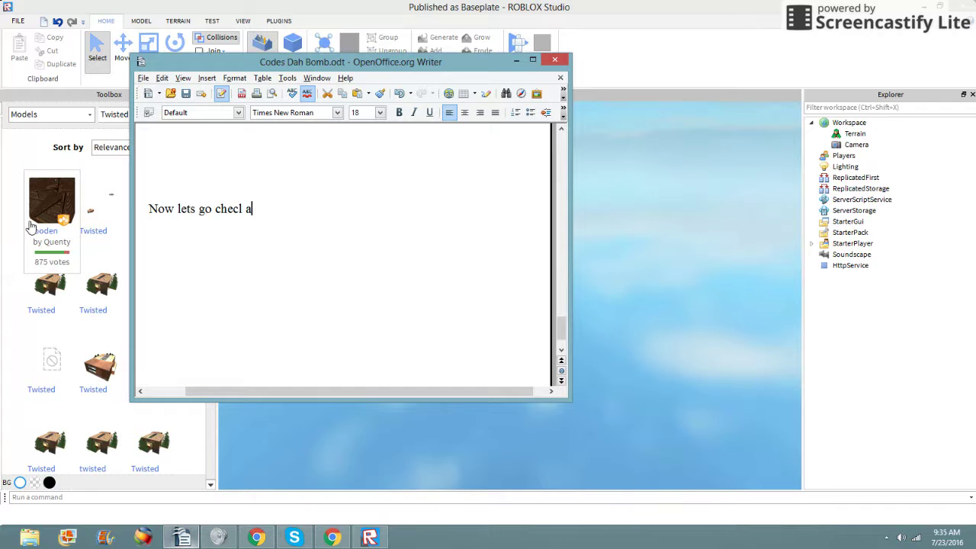
pyautogui.press('BackSpace')
pyautogui.press('BackSpace')
pyautogui.press('BackSpace')
pyautogui.write("k and see if it's in our")
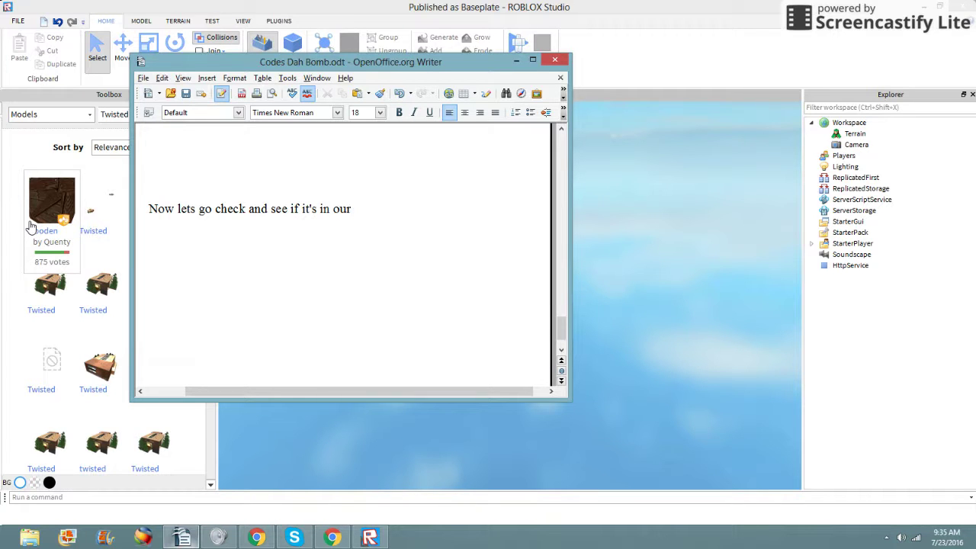
pyautogui.write('Inventory!')
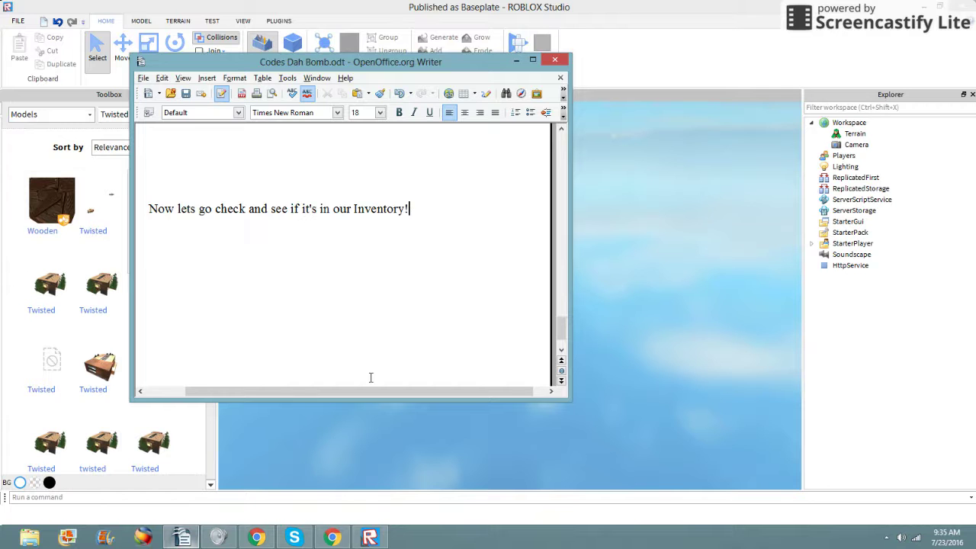
# Step: Switch to the ROBLOX website in Chrome and show the Models category of the account's inventory
pyautogui.click(364, 483)
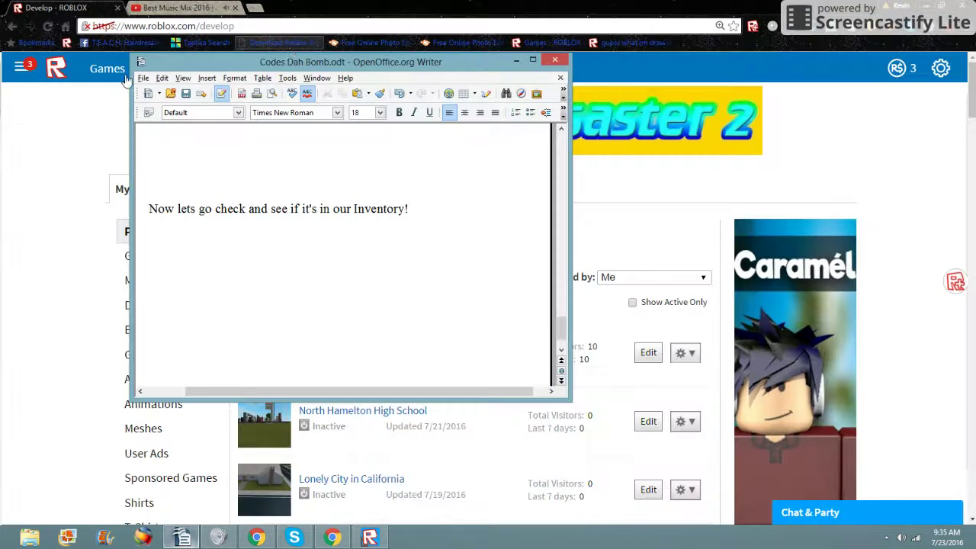
pyautogui.click(25, 69)
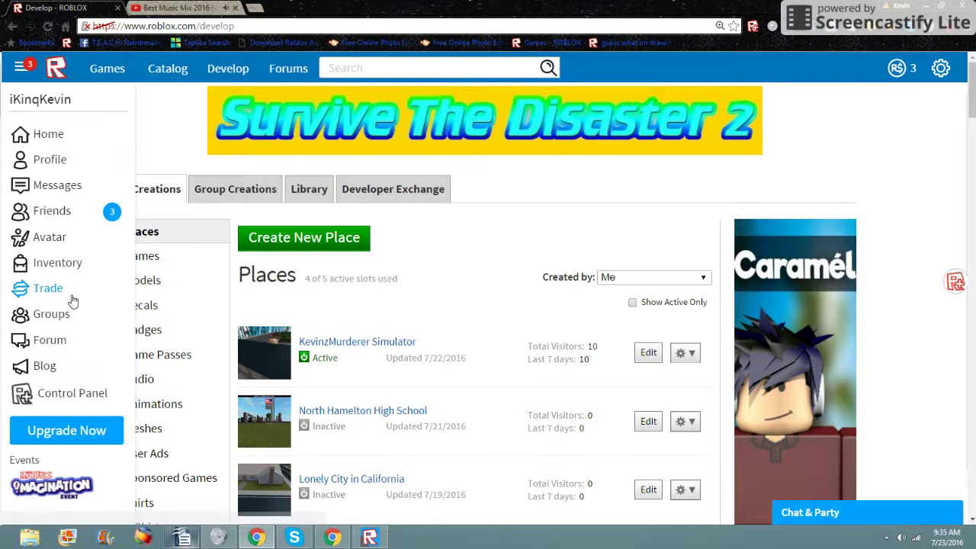
pyautogui.click(76, 268)
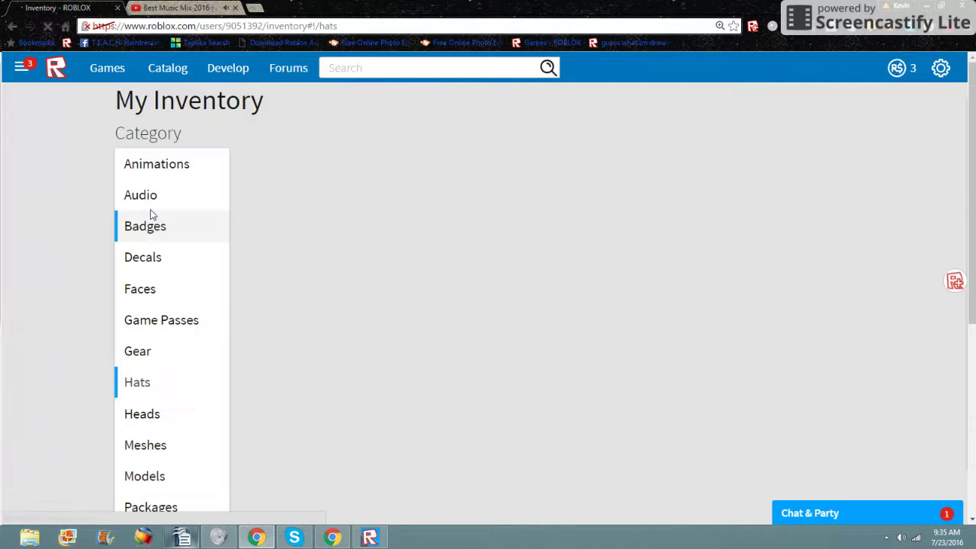
pyautogui.scroll(-3, 159, 289)
pyautogui.click(169, 294)
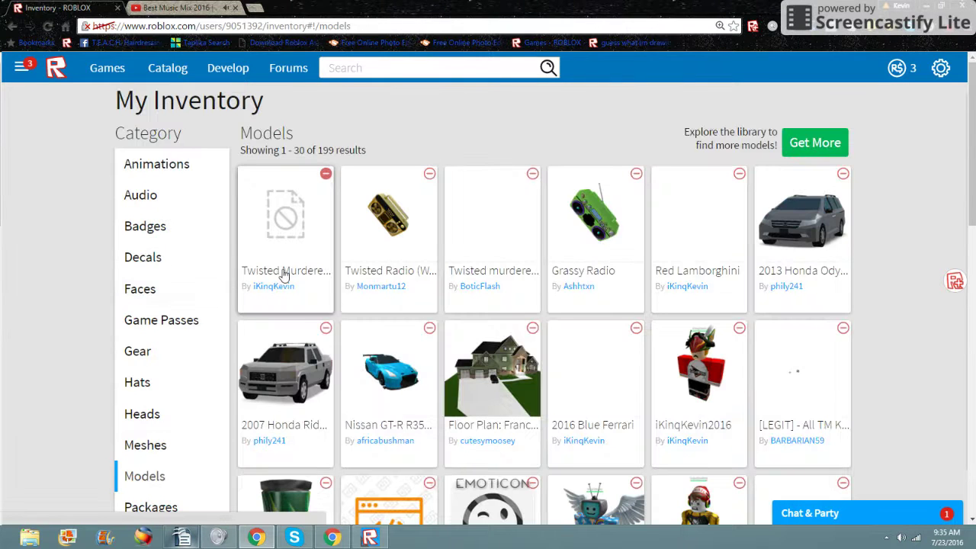
# Step: Open the item page of the Twisted Murderer Spawn! model and examine its details and recommendations
pyautogui.click(284, 275)
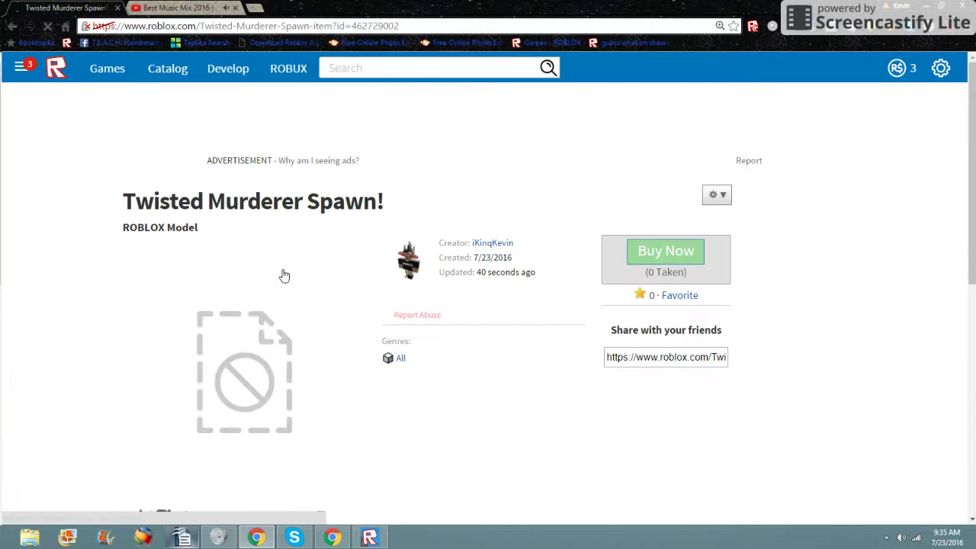
pyautogui.scroll(-3, 284, 274)
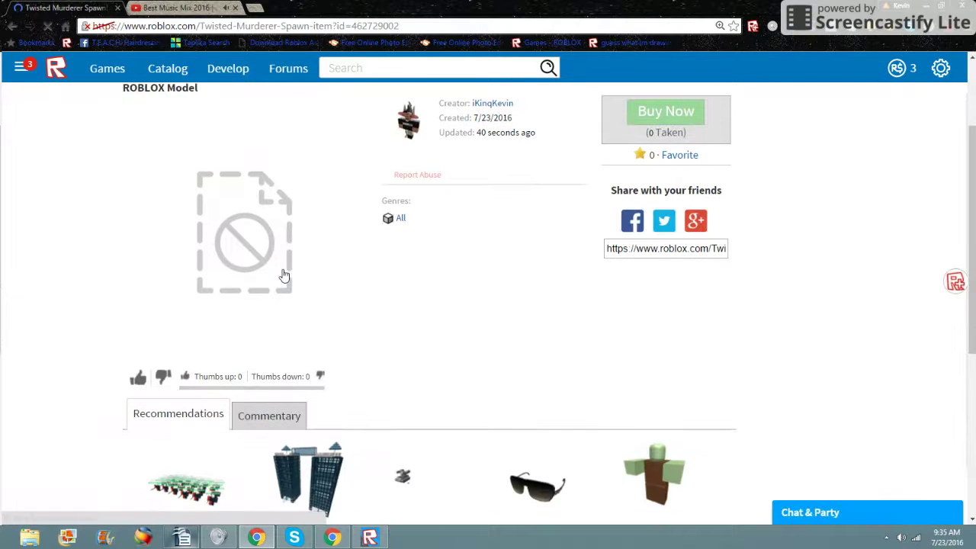
pyautogui.scroll(2, 284, 274)
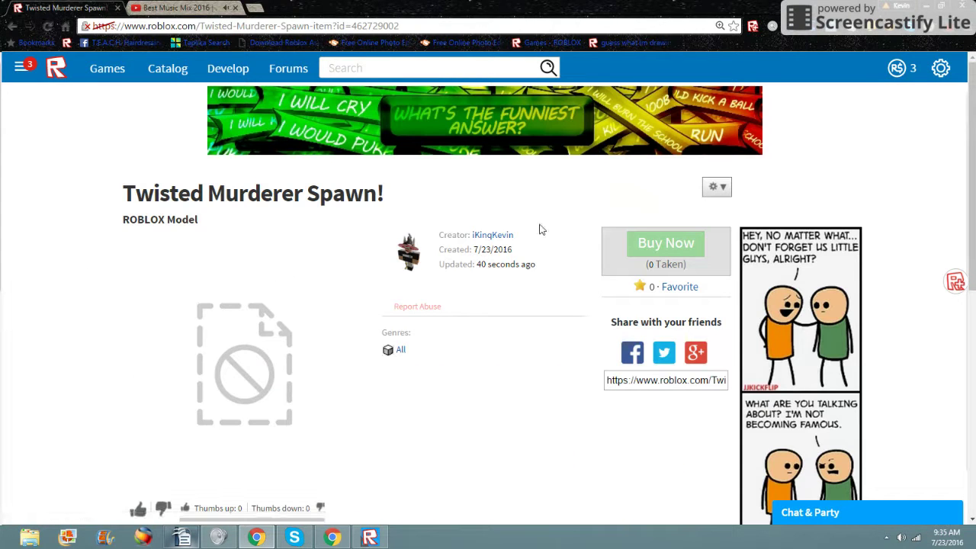
pyautogui.scroll(-1, 415, 230)
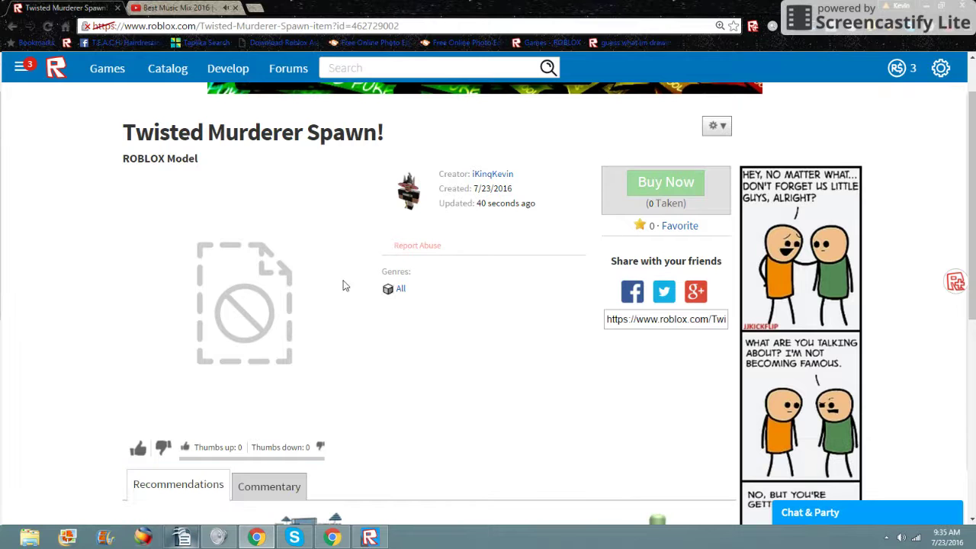
pyautogui.scroll(-5, 54, 381)
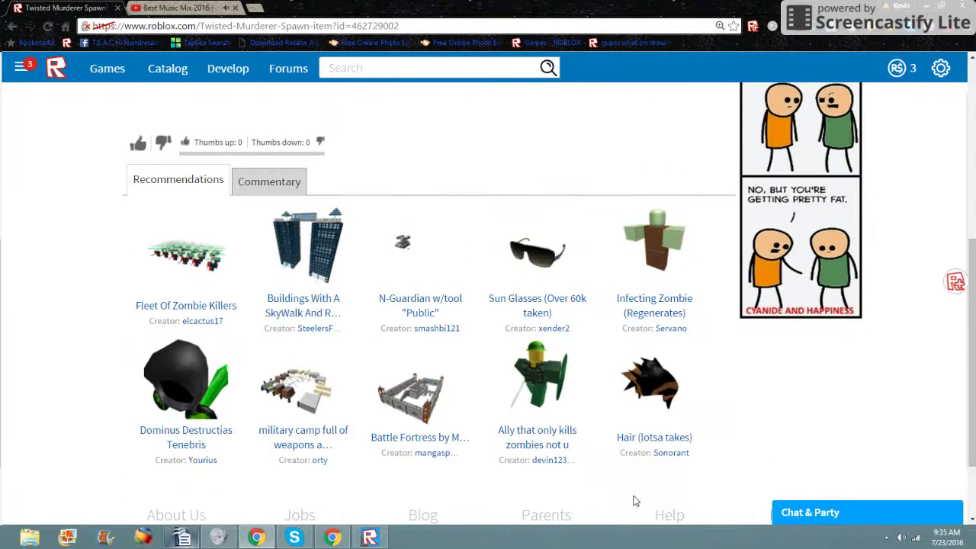
pyautogui.scroll(4, 595, 336)
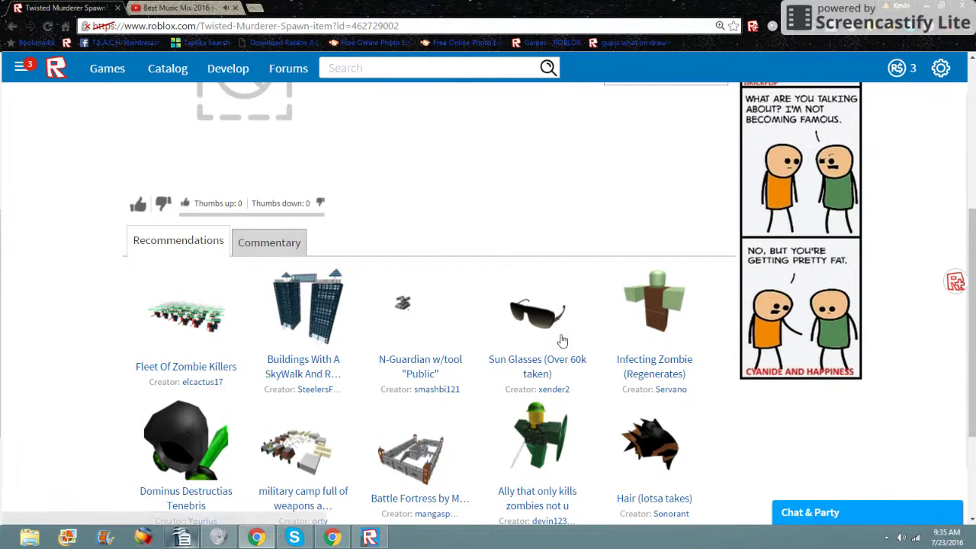